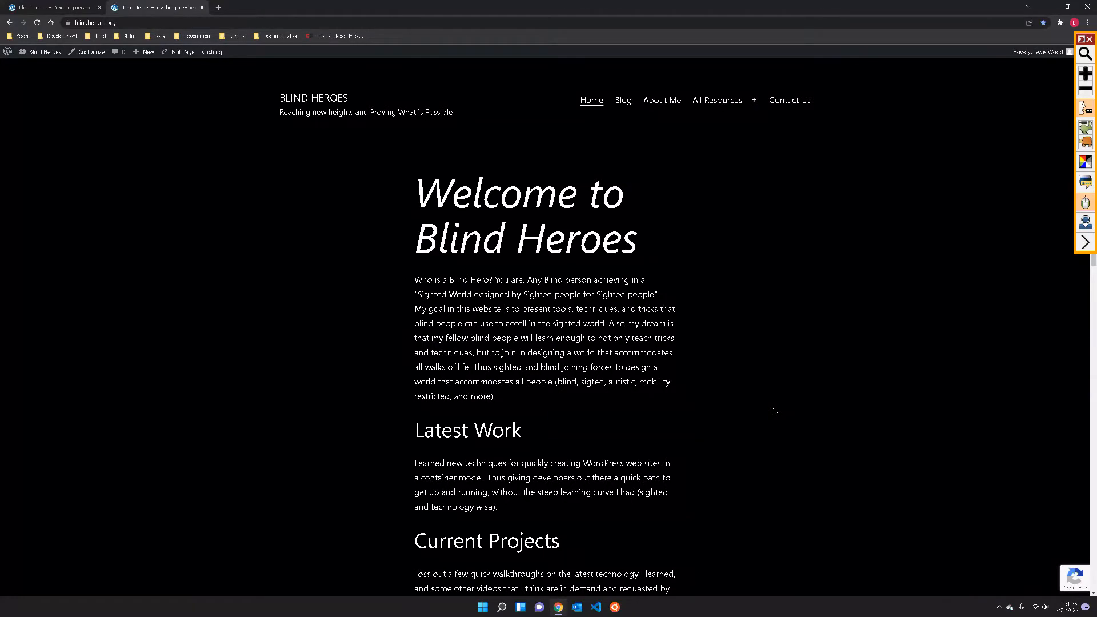
- View the Blog page on both the live blindheroes.org site and the local blindheroes.local site, returning to the live site
key("Return")
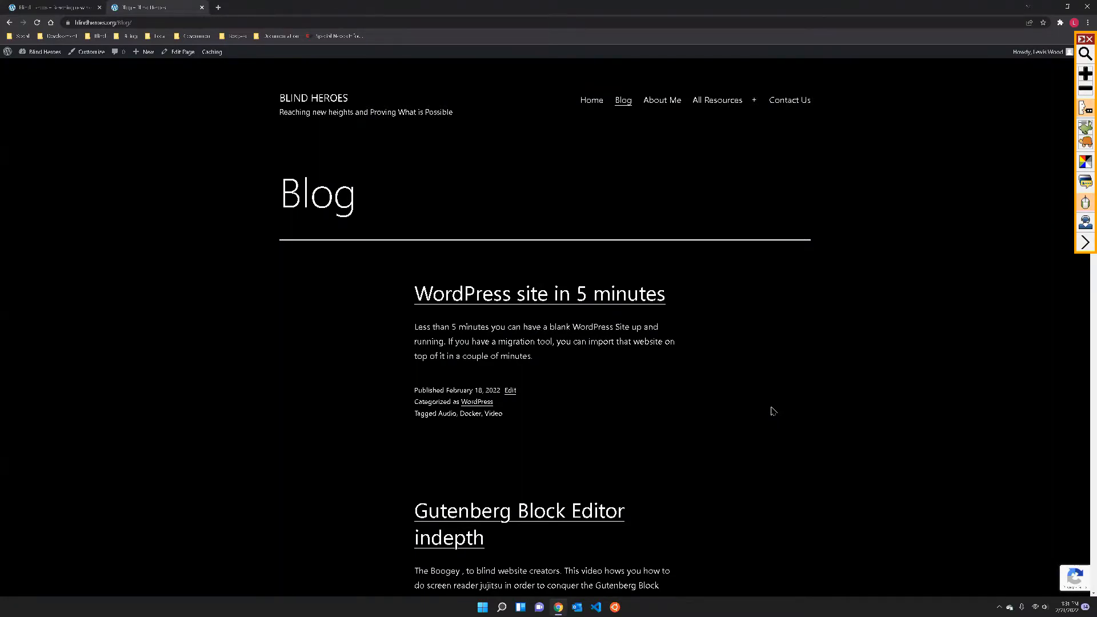
key("ctrl+Tab")
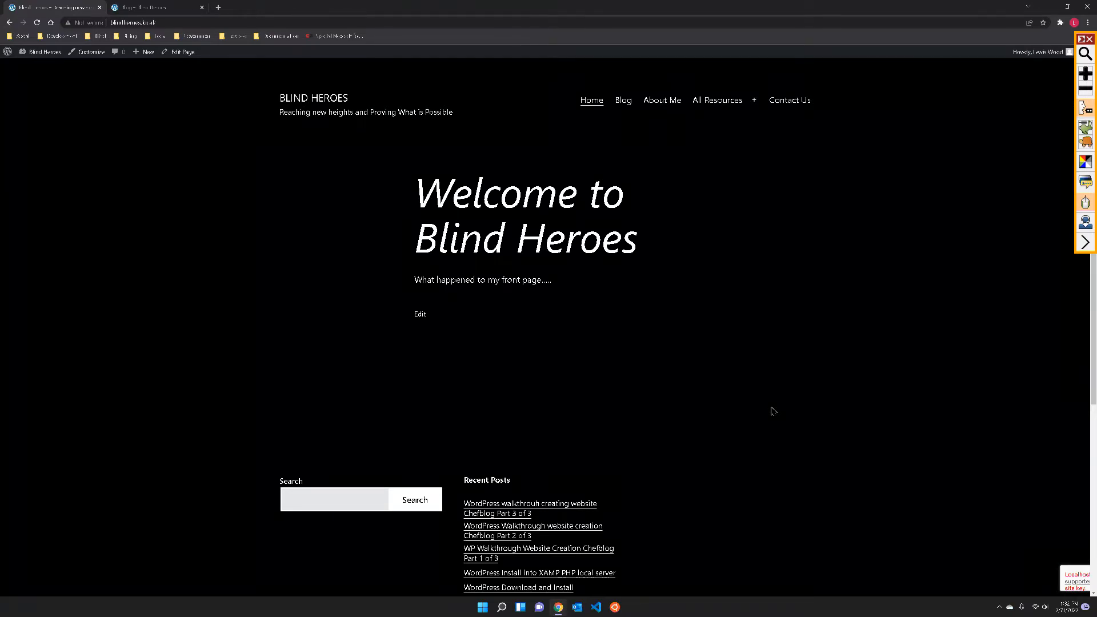
key("Return")
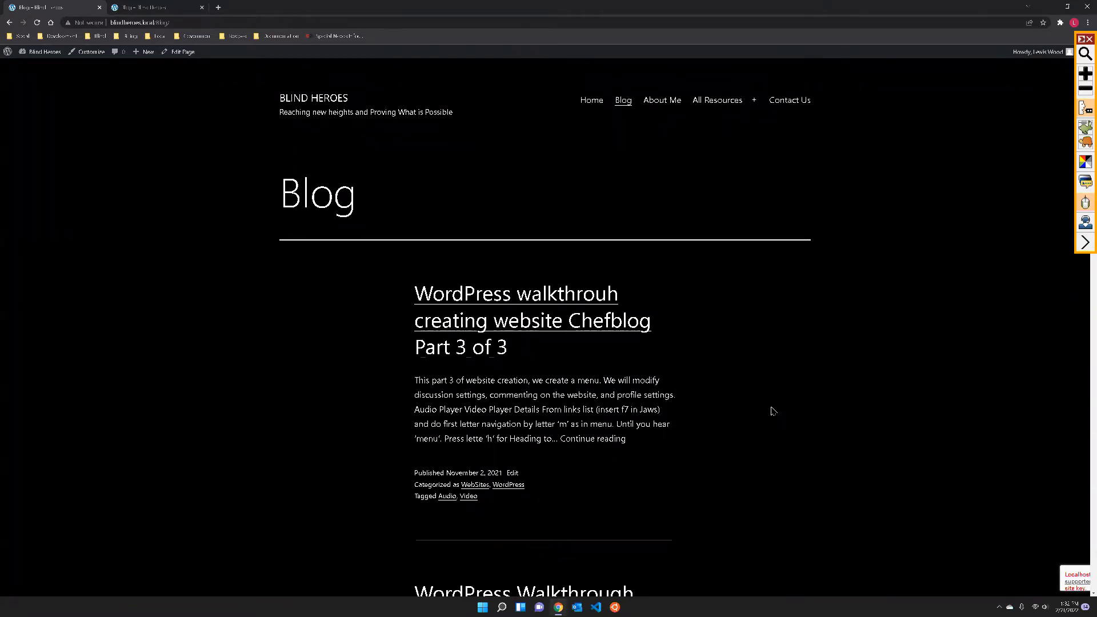
key("ctrl+Tab")
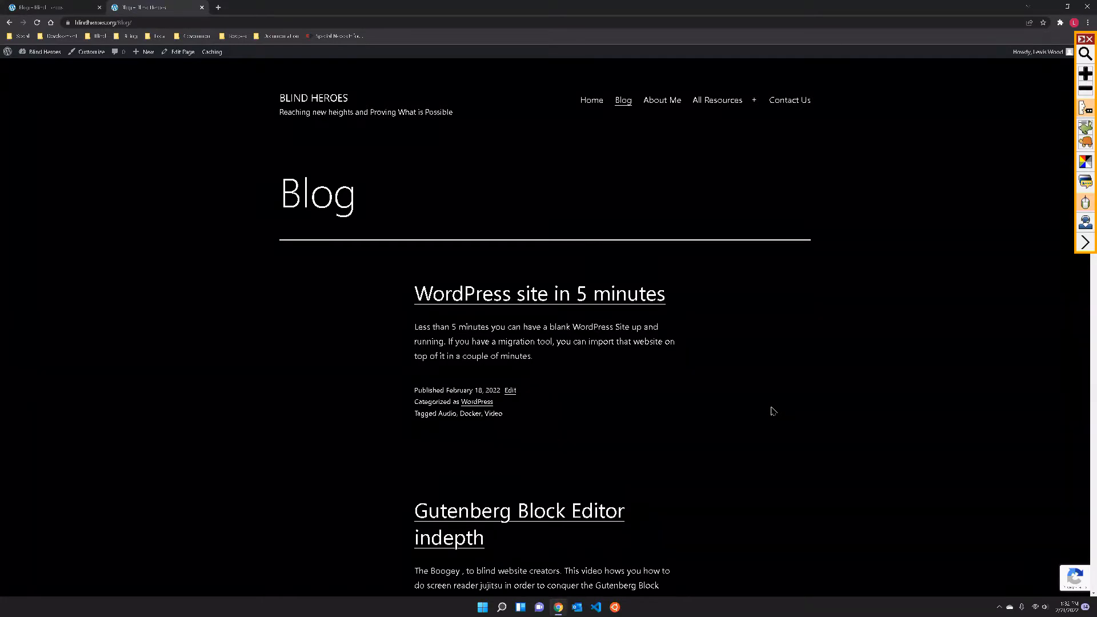
- Open the live site's WordPress admin dashboard at blindheroes.org/wp-admin
key("ctrl+l")
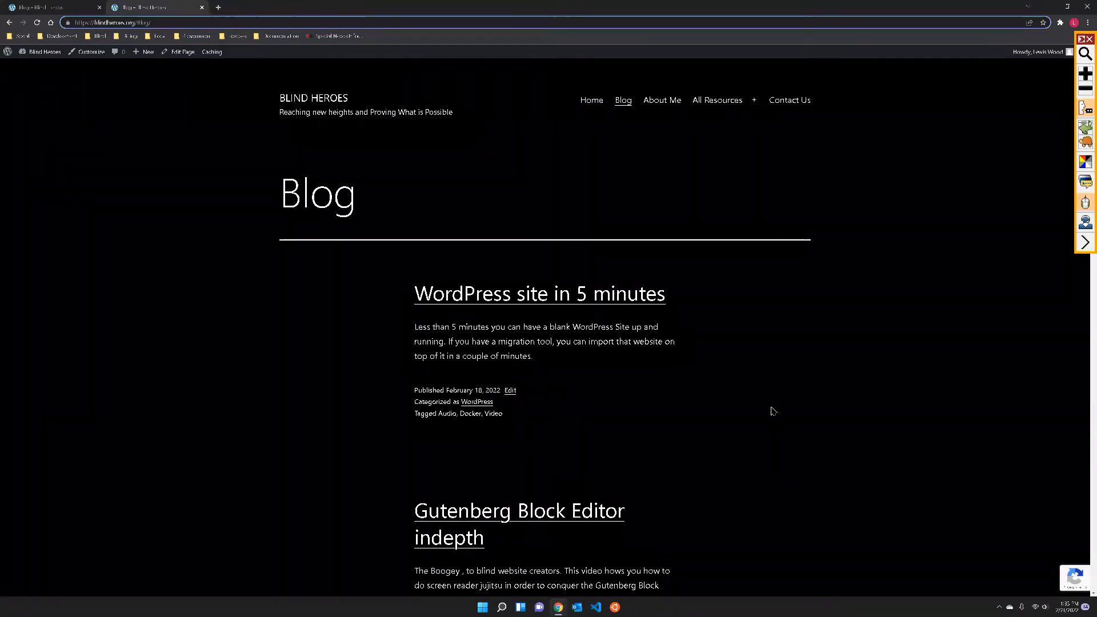
key("ctrl+shift+Left")
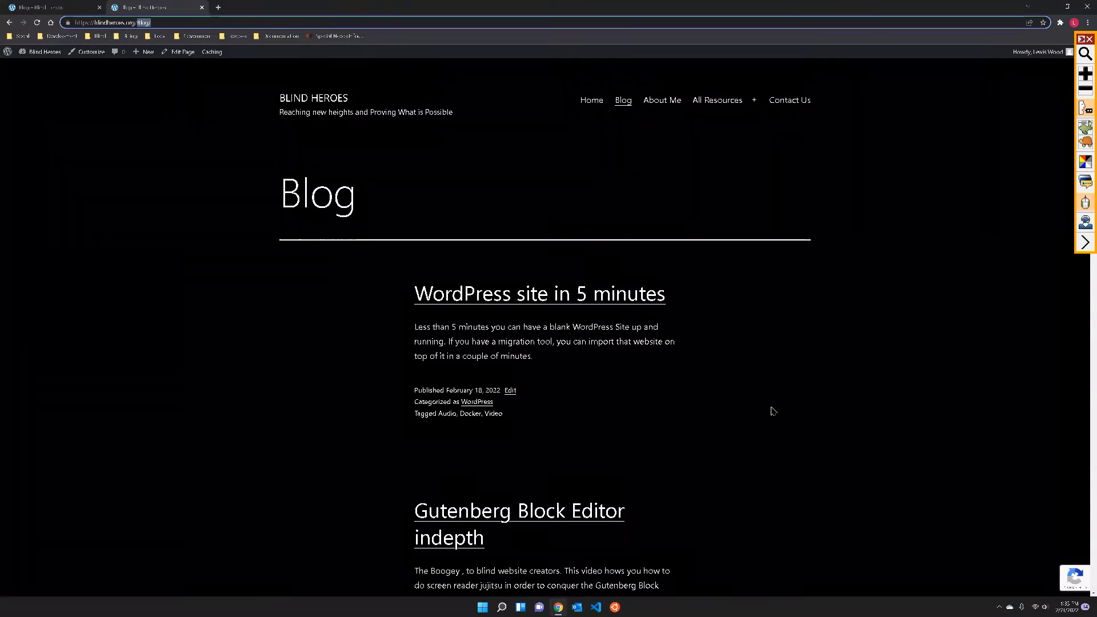
key("ctrl+shift+Left")
key("ctrl+shift+Left")
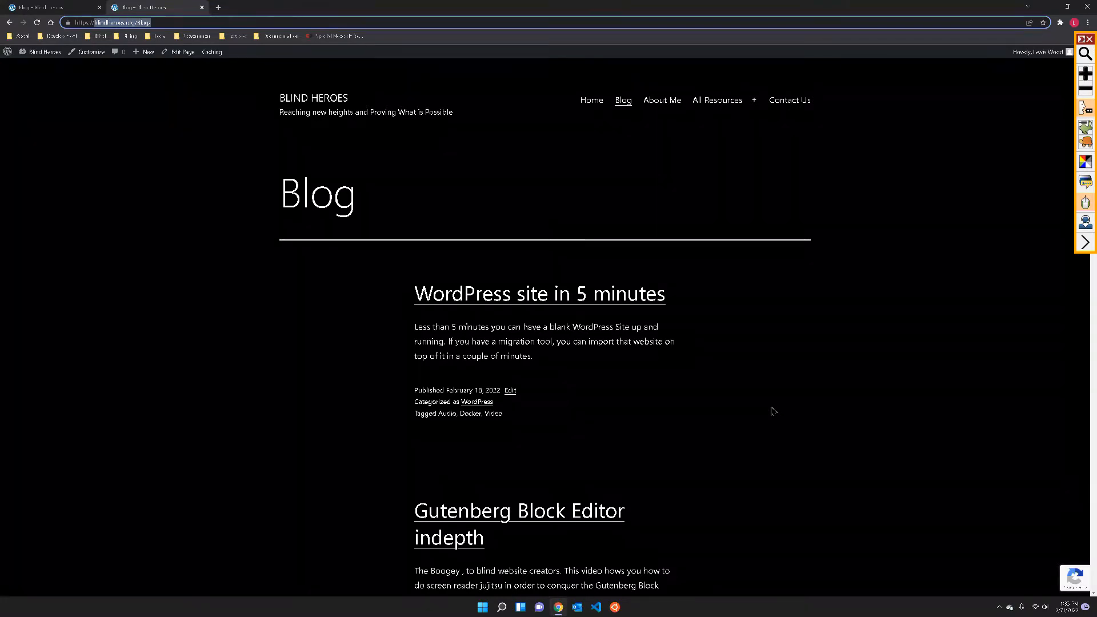
key("ctrl+shift+Left")
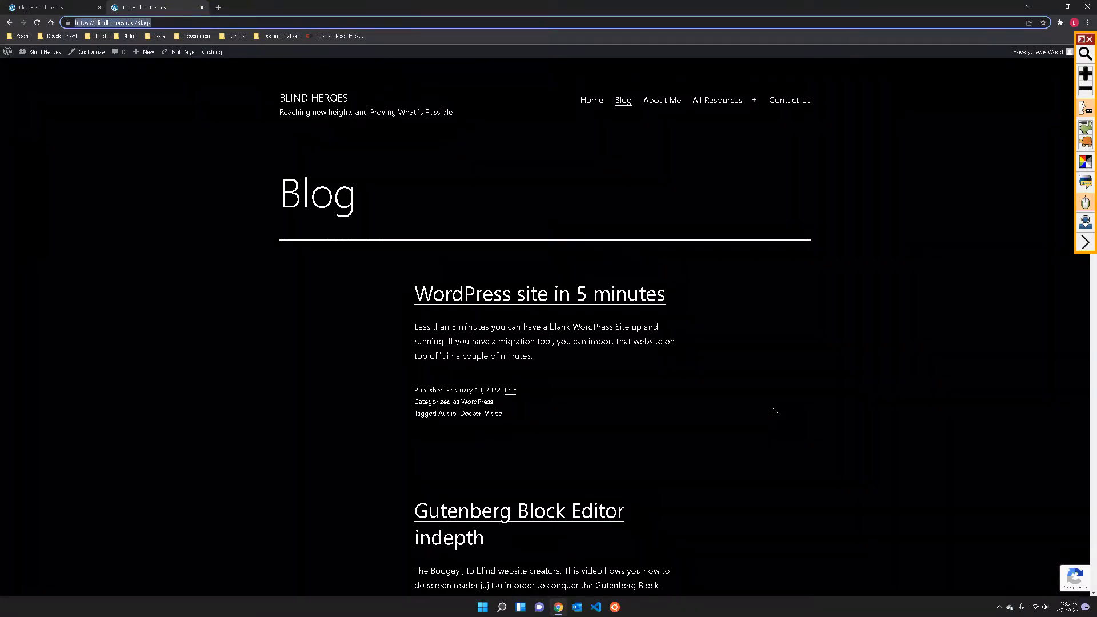
key("ctrl+shift+Right")
key("ctrl+shift+Right")
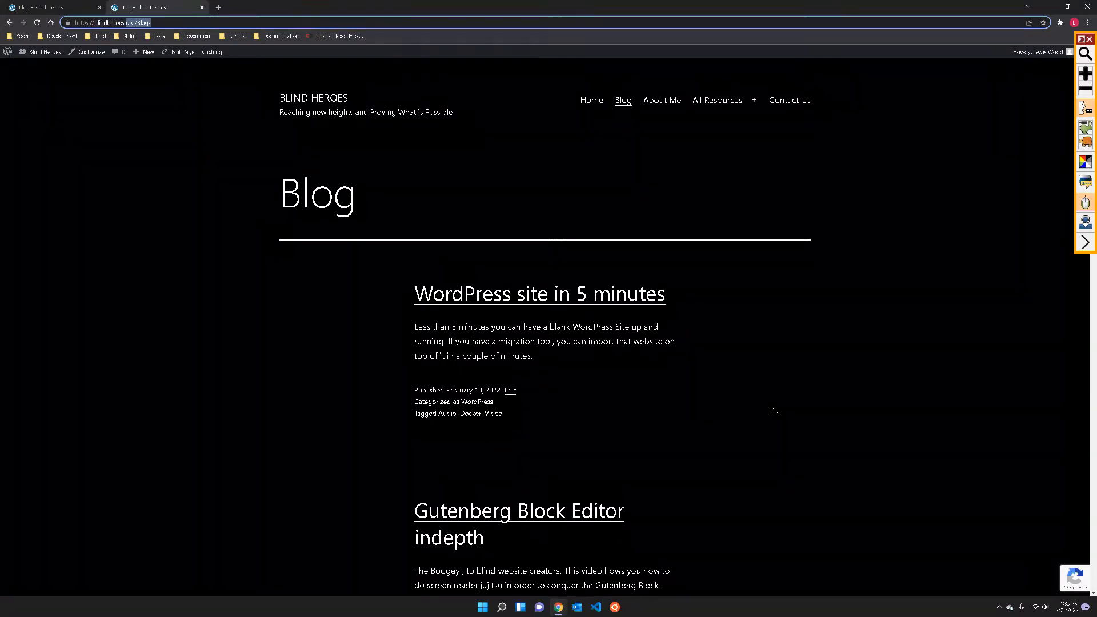
key("ctrl+shift+Right")
key("BackSpace")
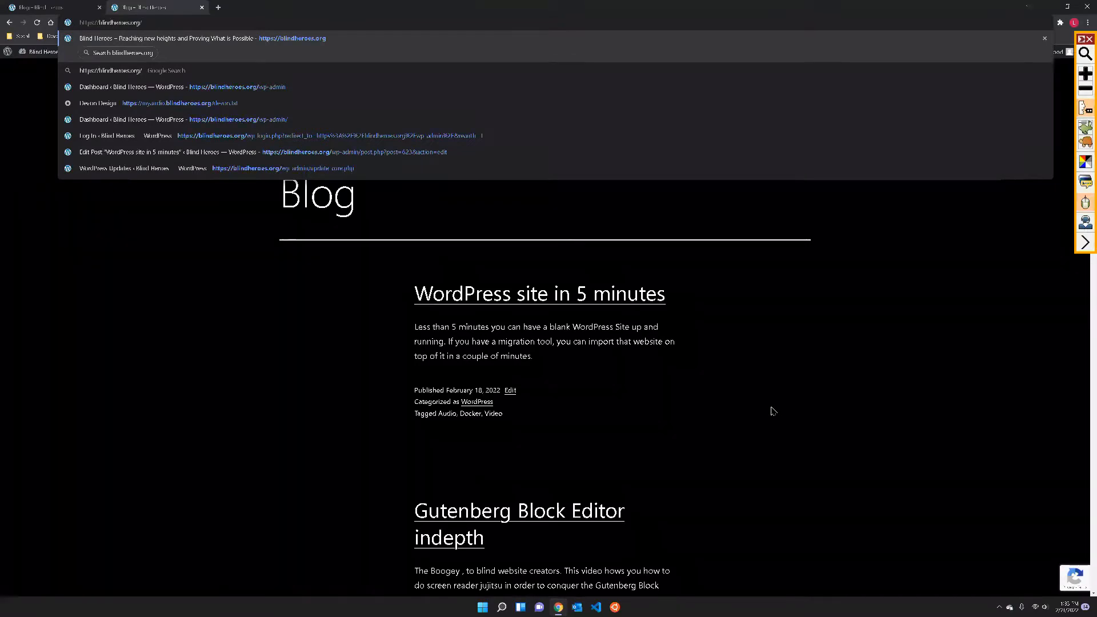
type("wp-admin")
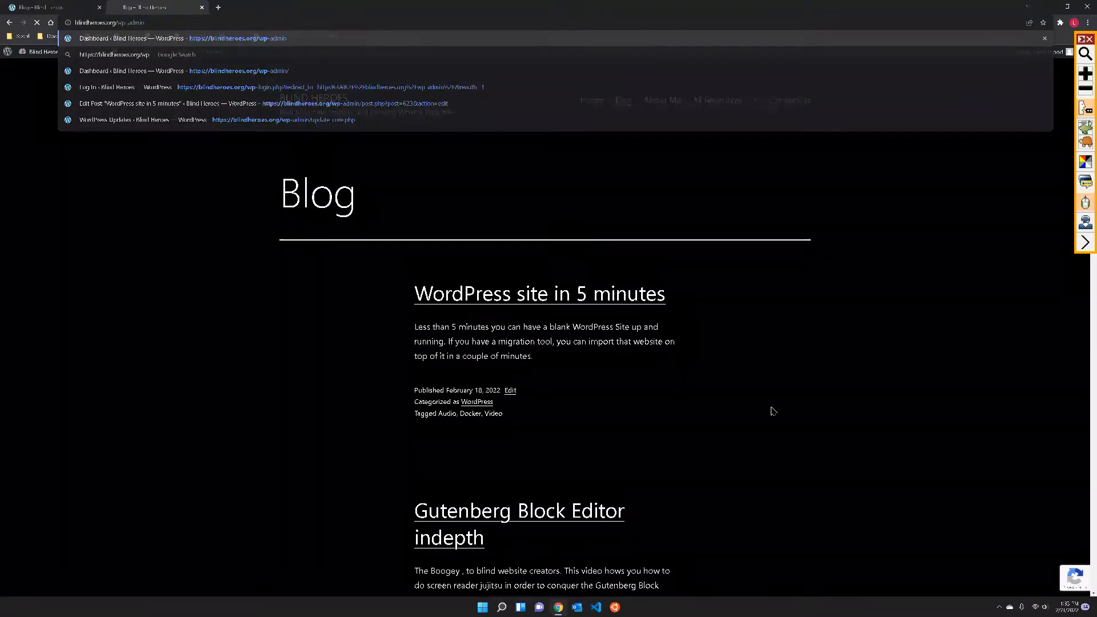
key("Return")
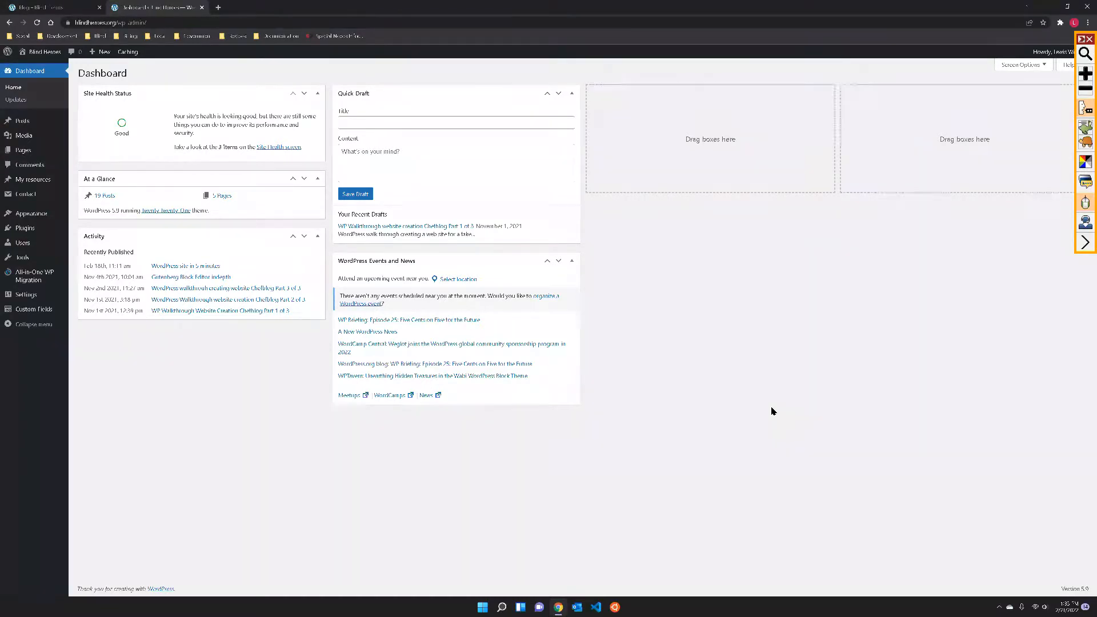
- Open the All-in-One WP Migration Export page of the live site from the screen reader's links list
key("Insert+F7")
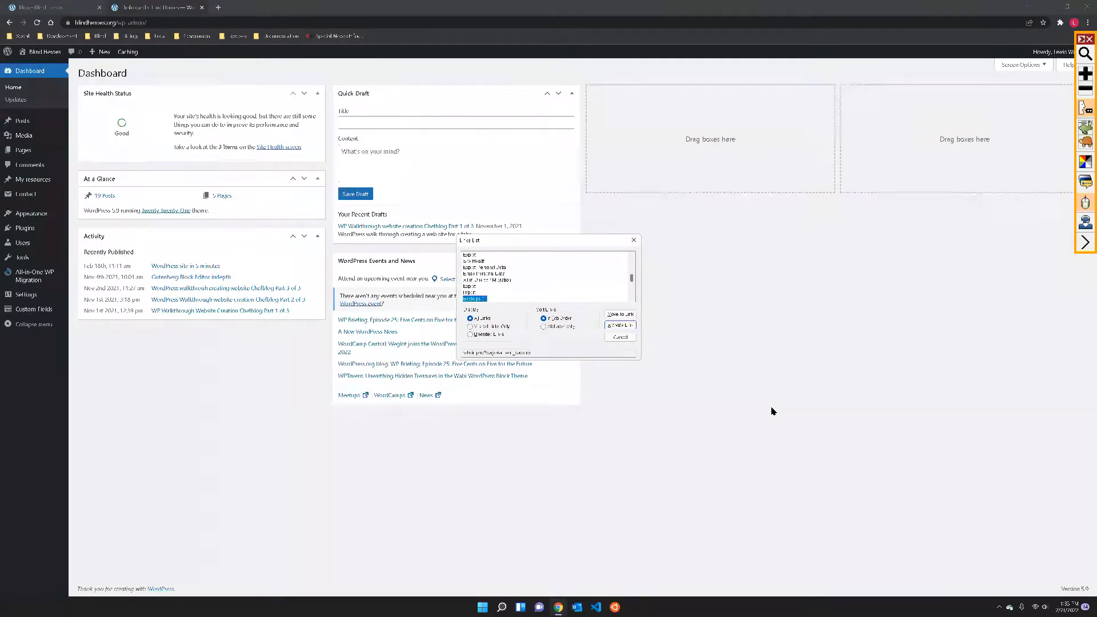
key("Up")
key("Home")
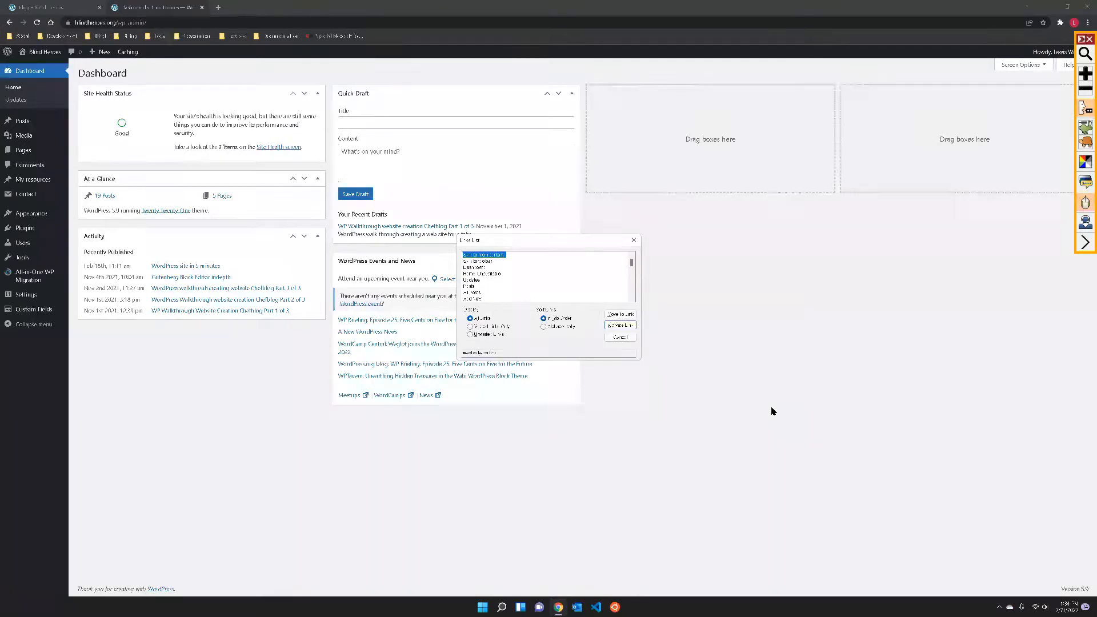
key("b")
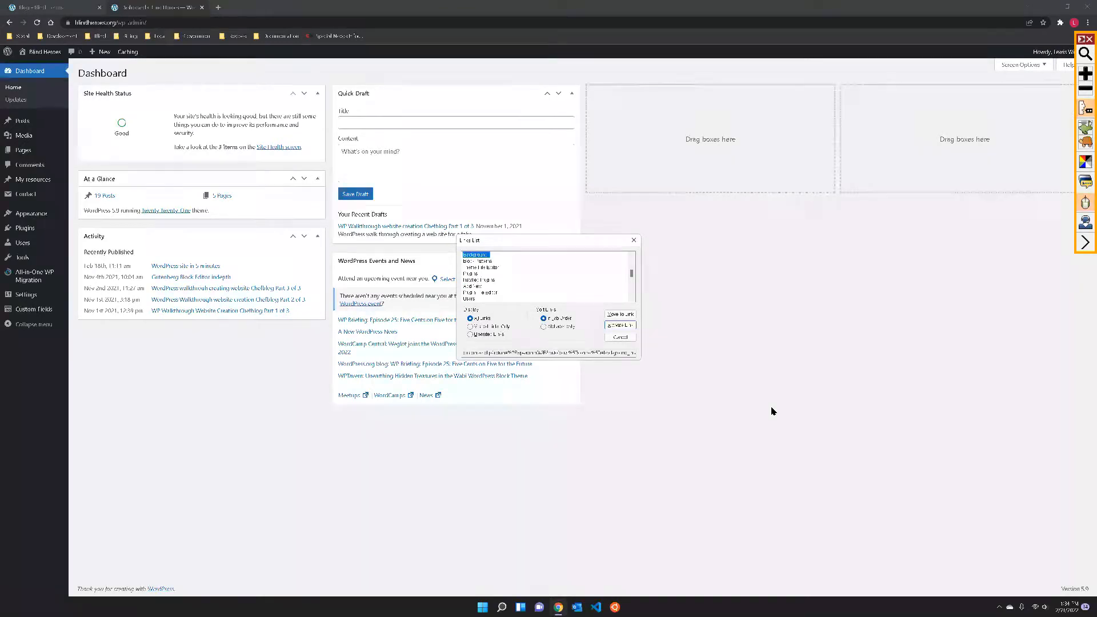
key("Down")
key("b")
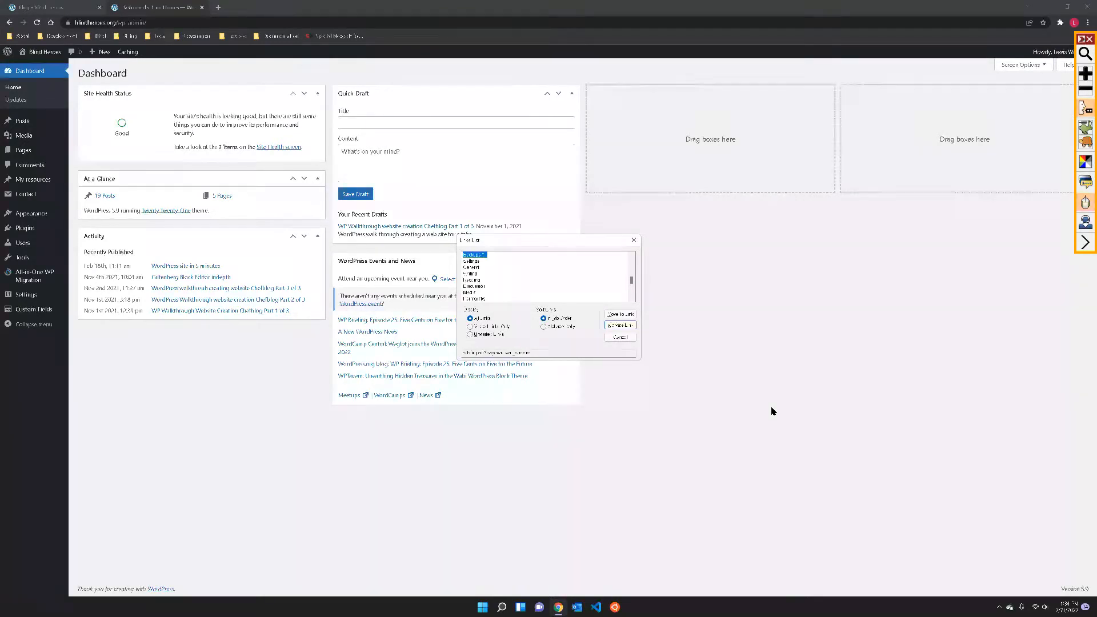
key("Up")
key("Up")
key("Up")
key("Down")
key("Return")
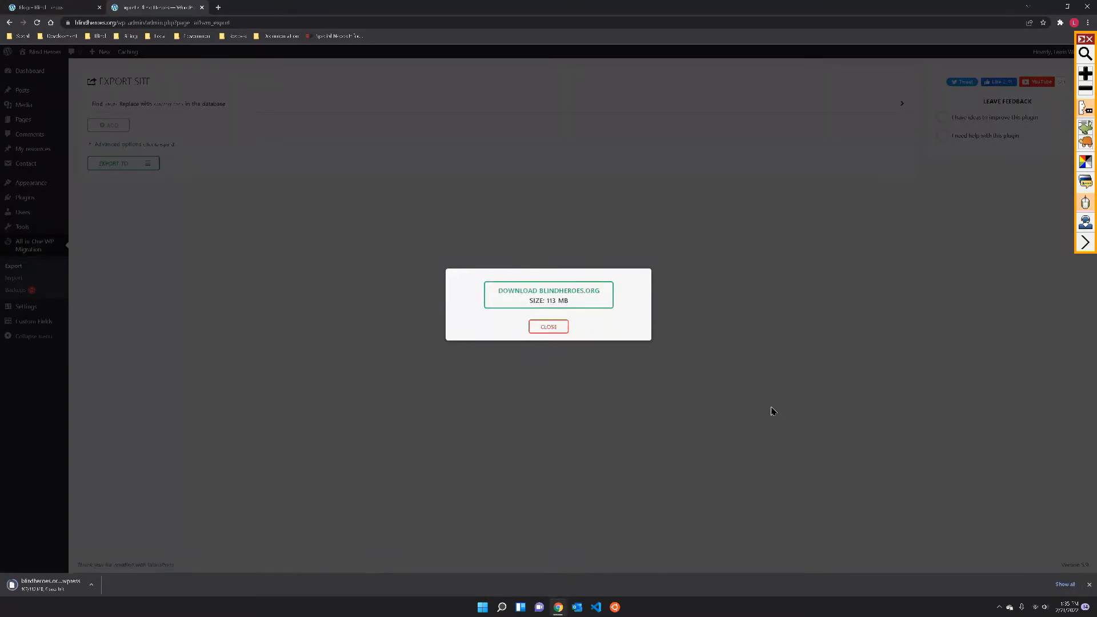
- Dismiss the blindheroes.org export dialog and the browser's download bar
key("Escape")
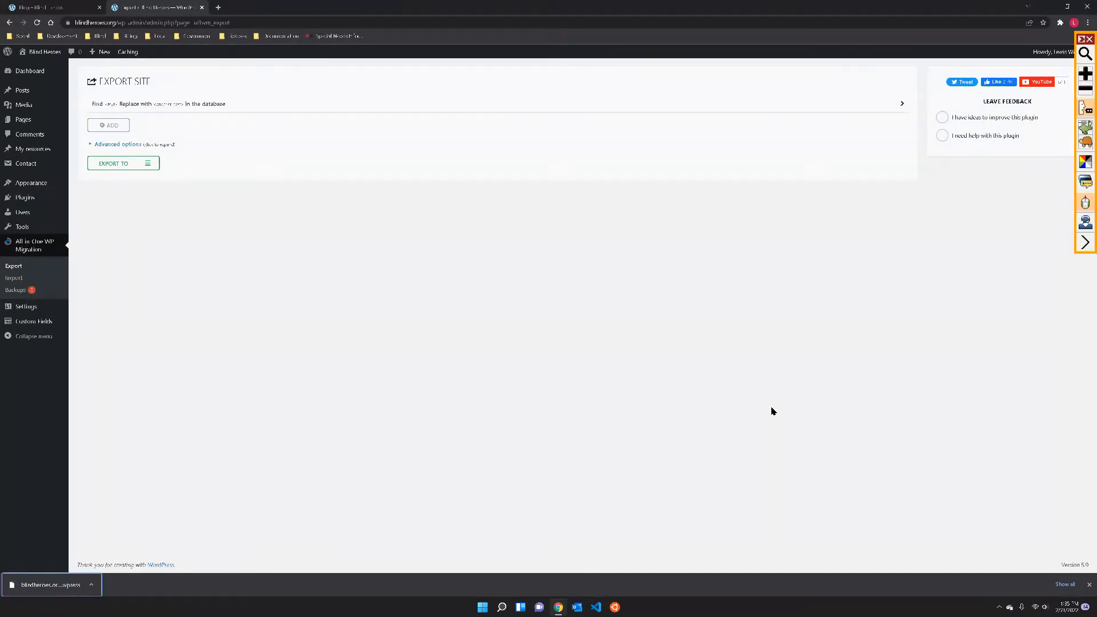
key("Tab")
key("Tab")
key("Tab")
key("Return")
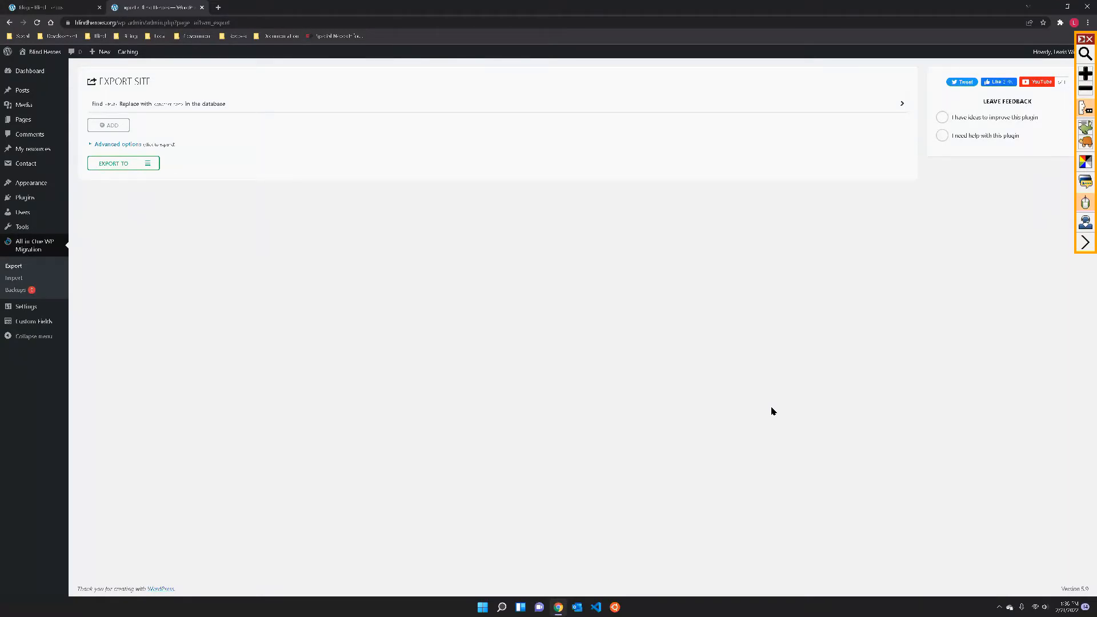
- Close the live site's browser tab and open the local site's admin dashboard at blindheroes.local/wp-admin
key("ctrl+w")
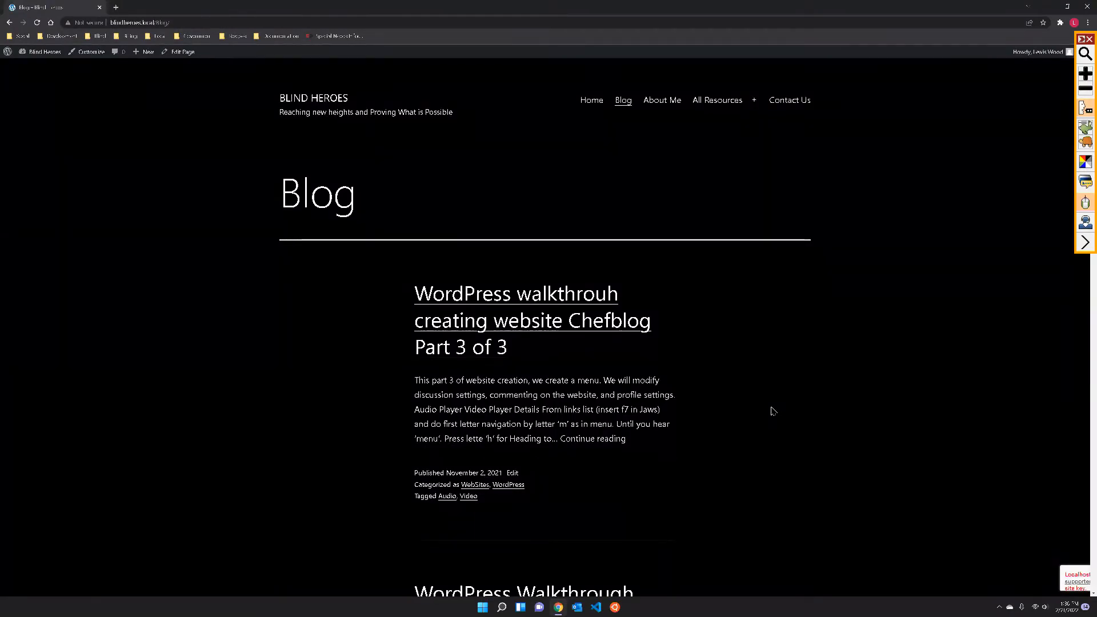
key("Tab")
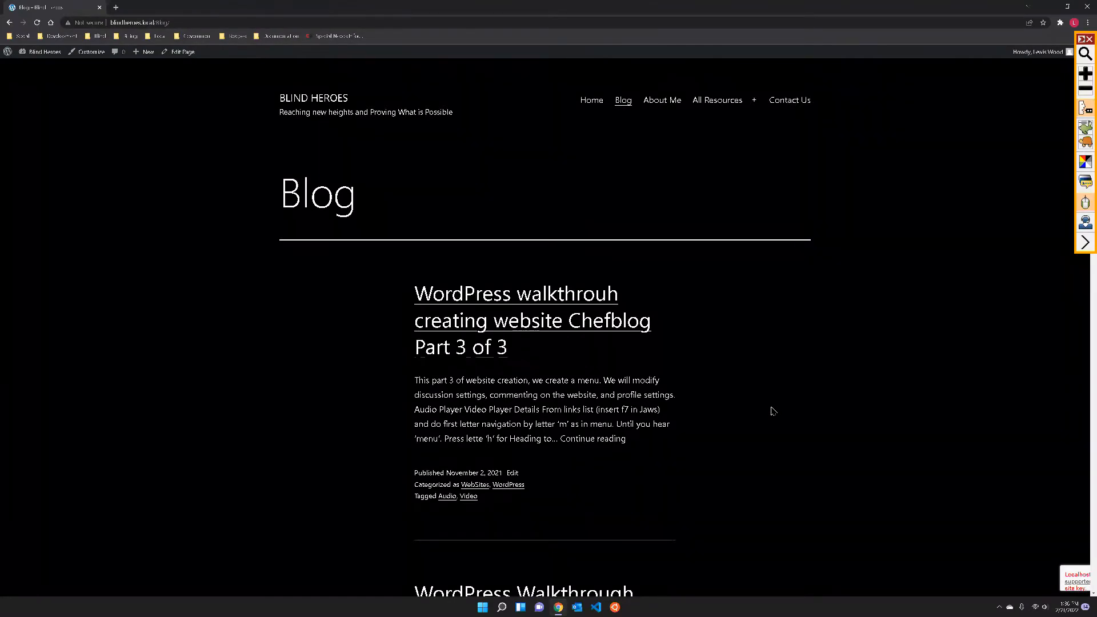
key("ctrl+l")
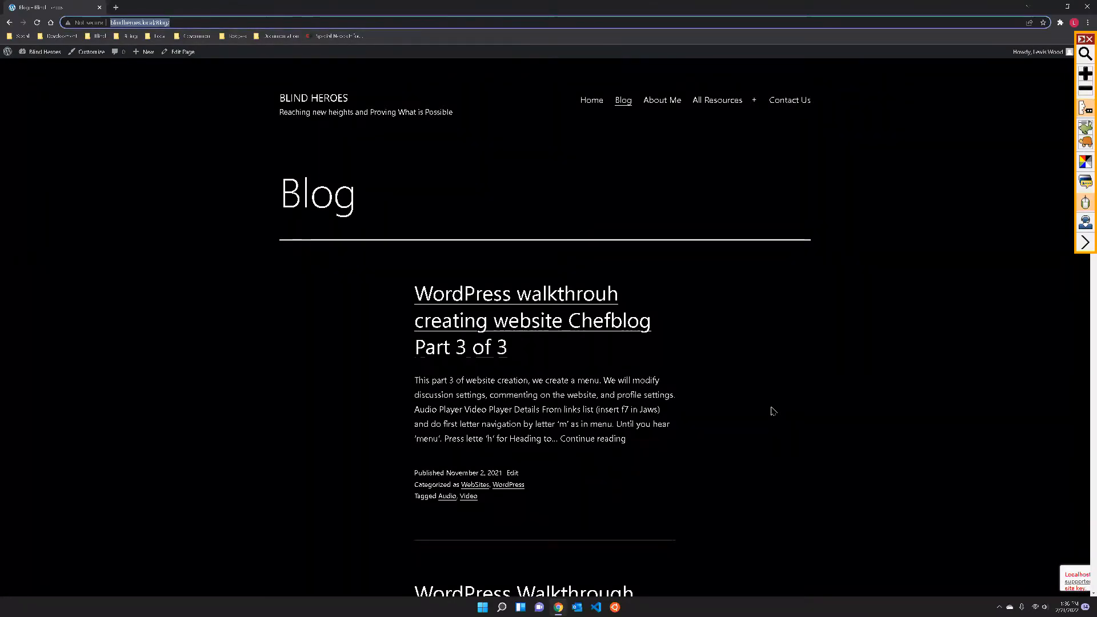
key("Right")
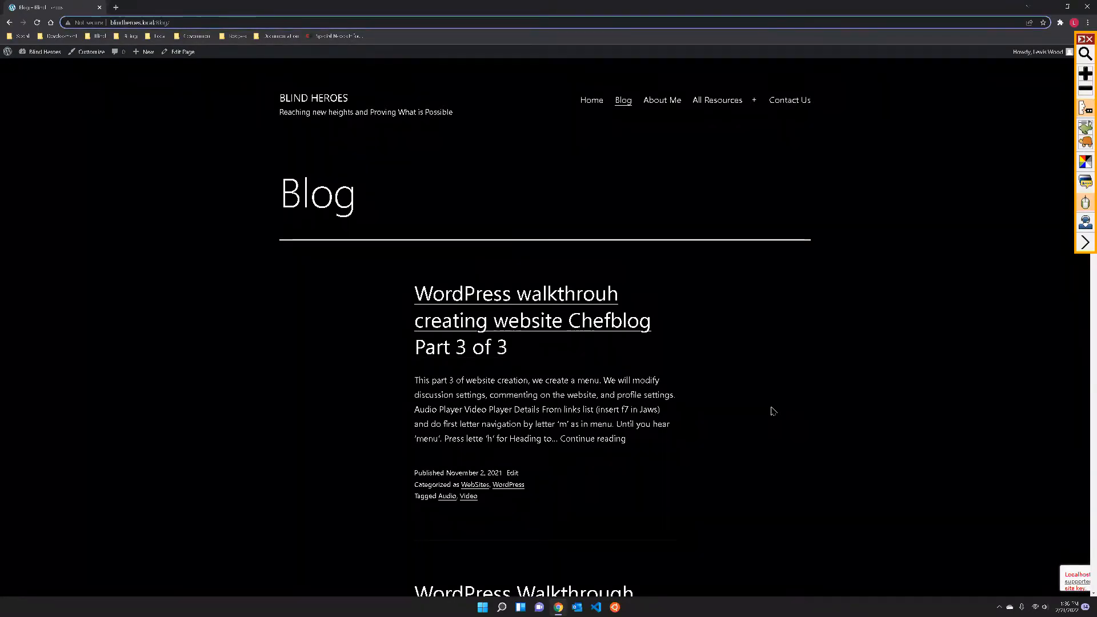
key("ctrl+shift+Left")
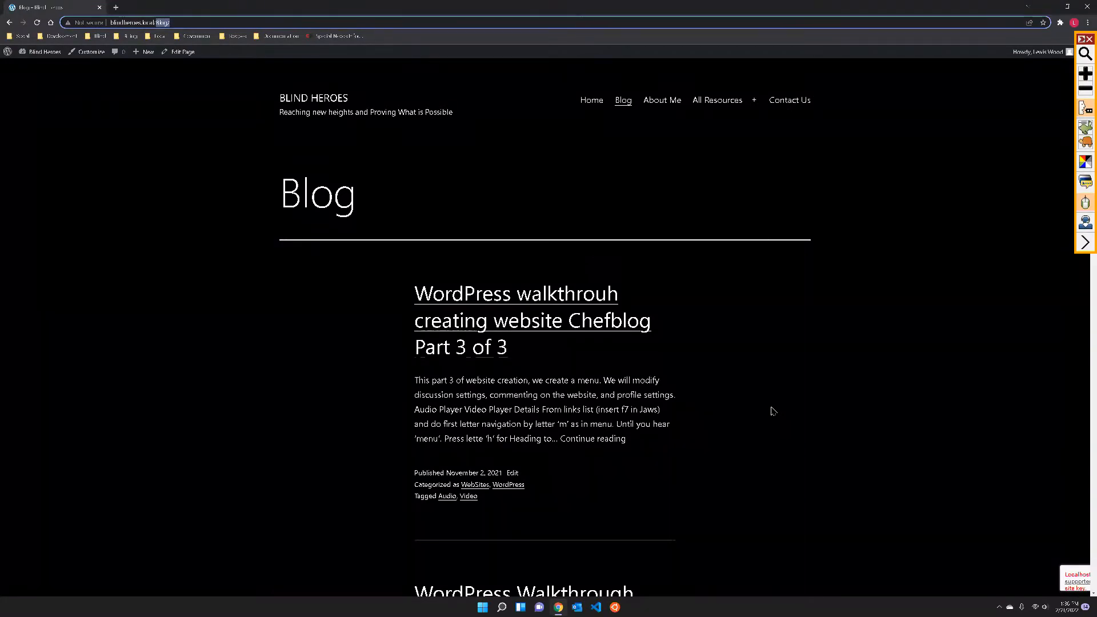
key("BackSpace")
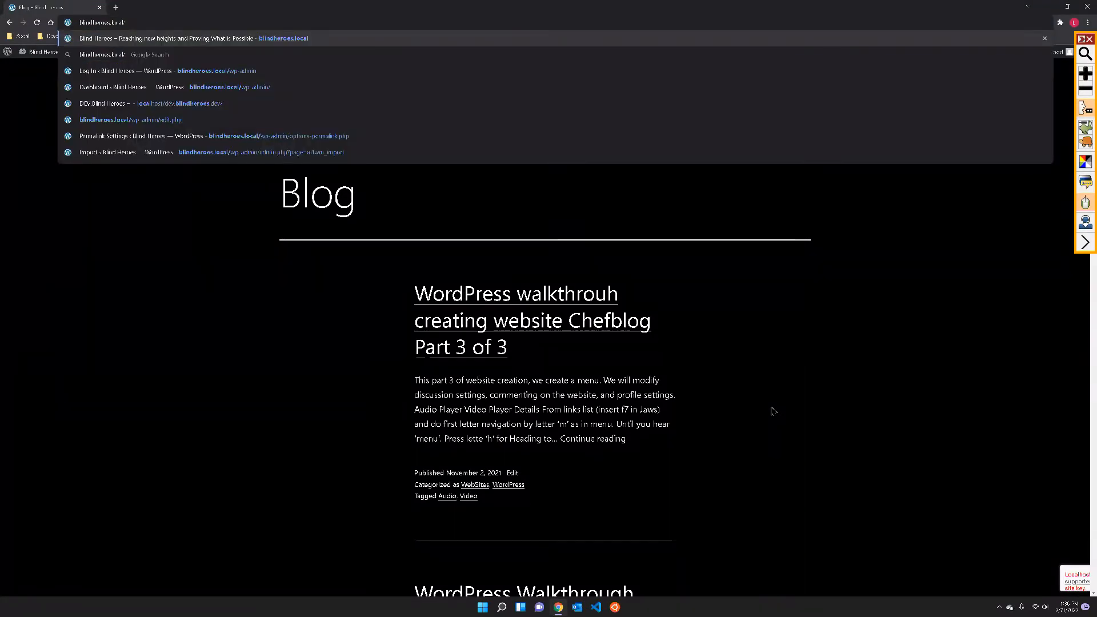
type("wp-admin")
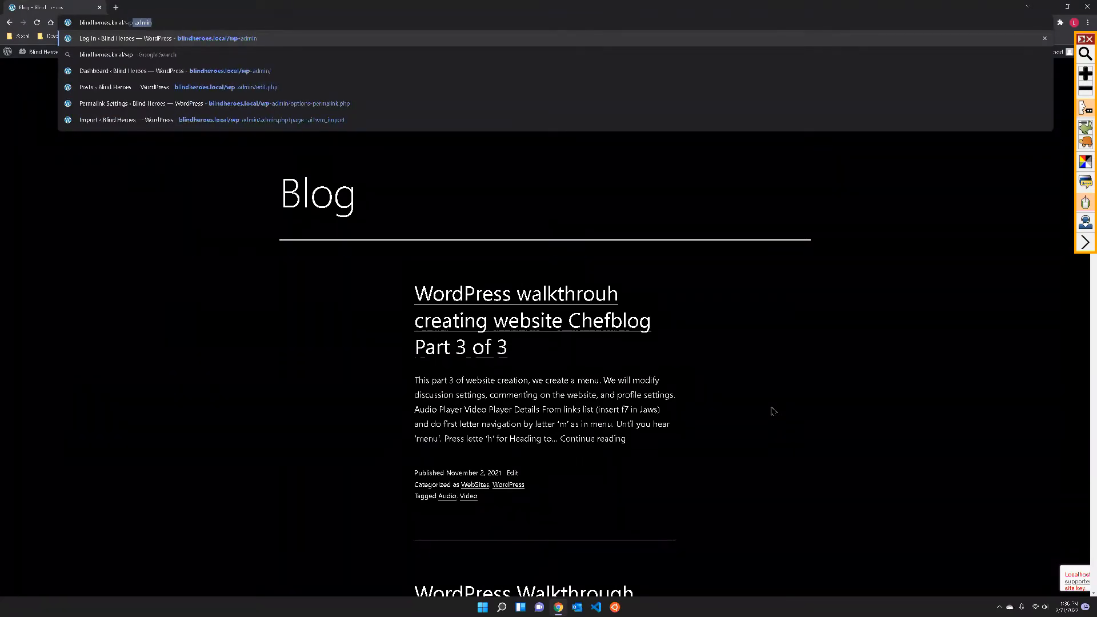
key("Return")
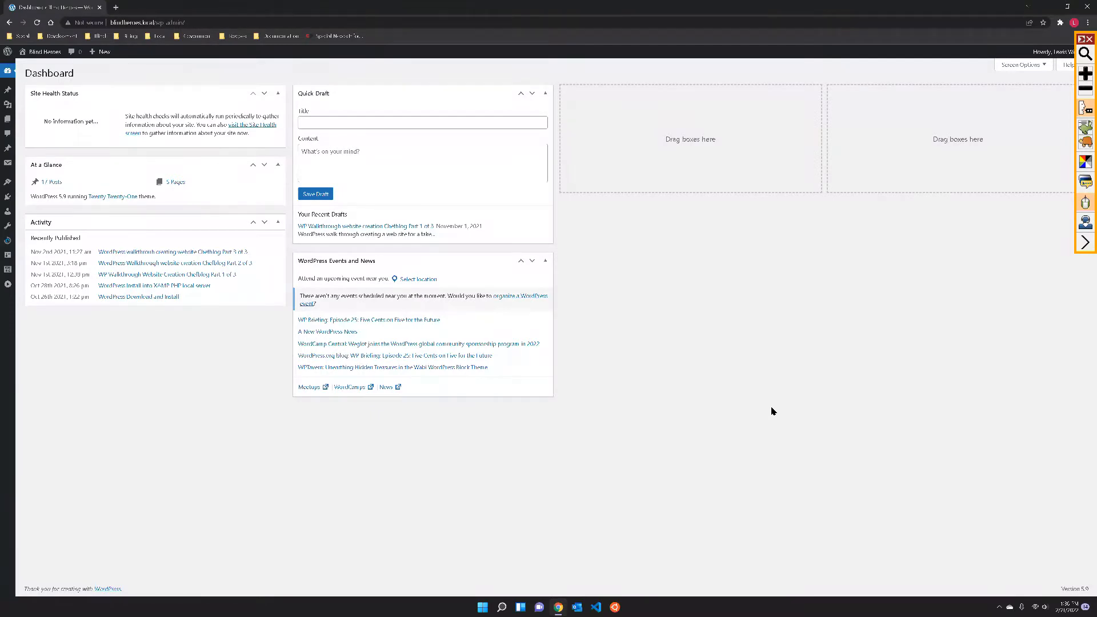
- Open the All-in-One WP Migration Import page of the local site from the screen reader's links list
key("insert+F7")
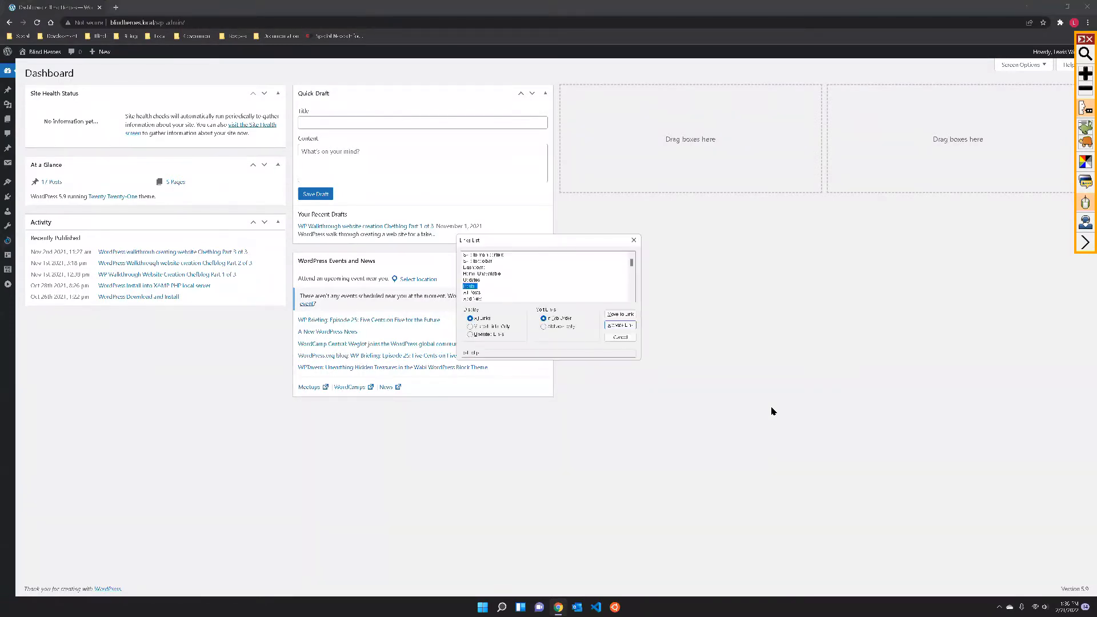
key("b")
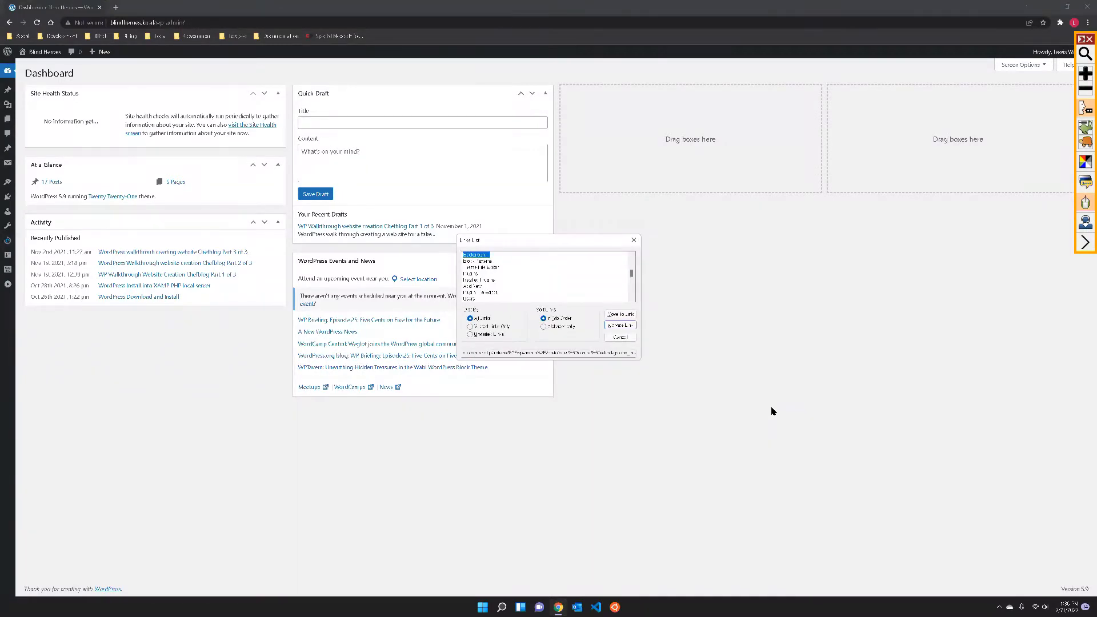
key("b")
key("b")
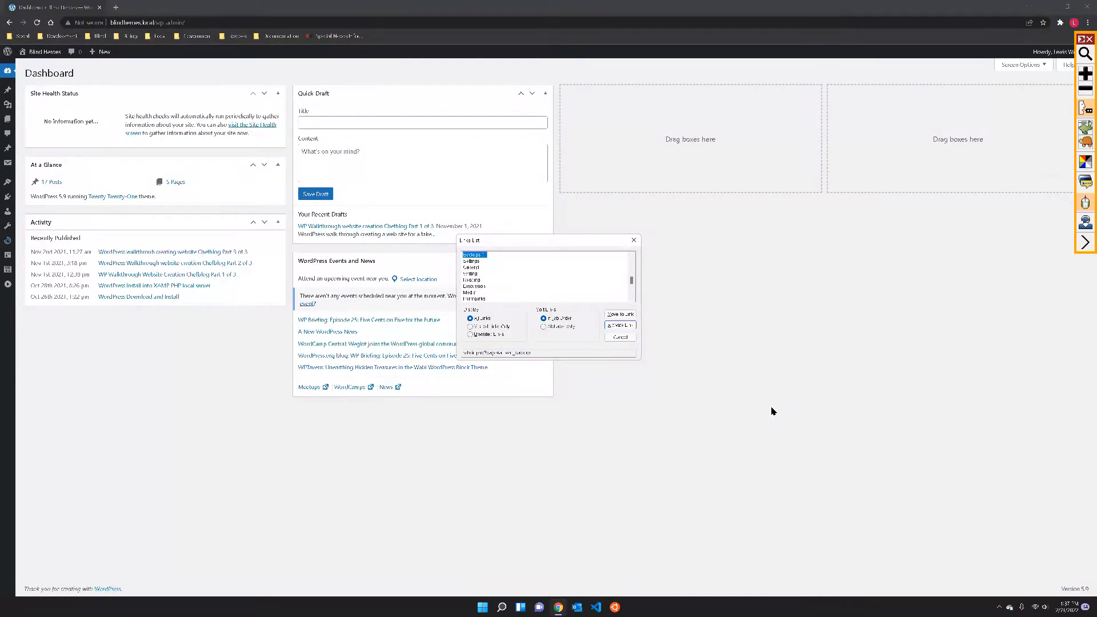
key("Up")
key("Up")
key("Up")
key("Down")
key("Down")
key("Return")
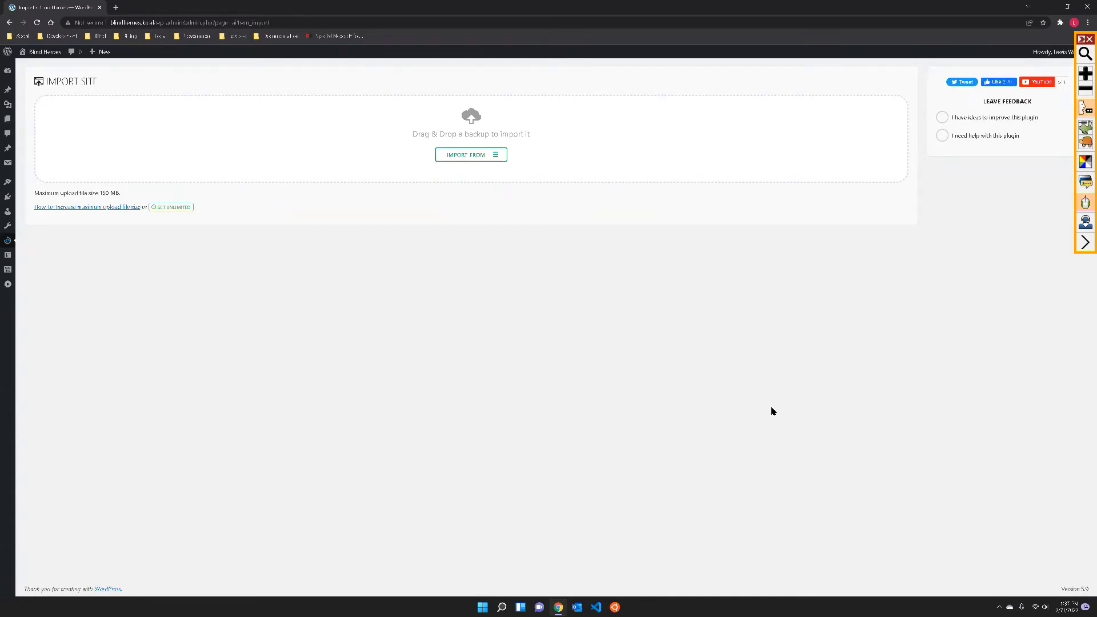
- Reload the local site's Import page and try to open its Import From options by keyboard navigation
key("Tab")
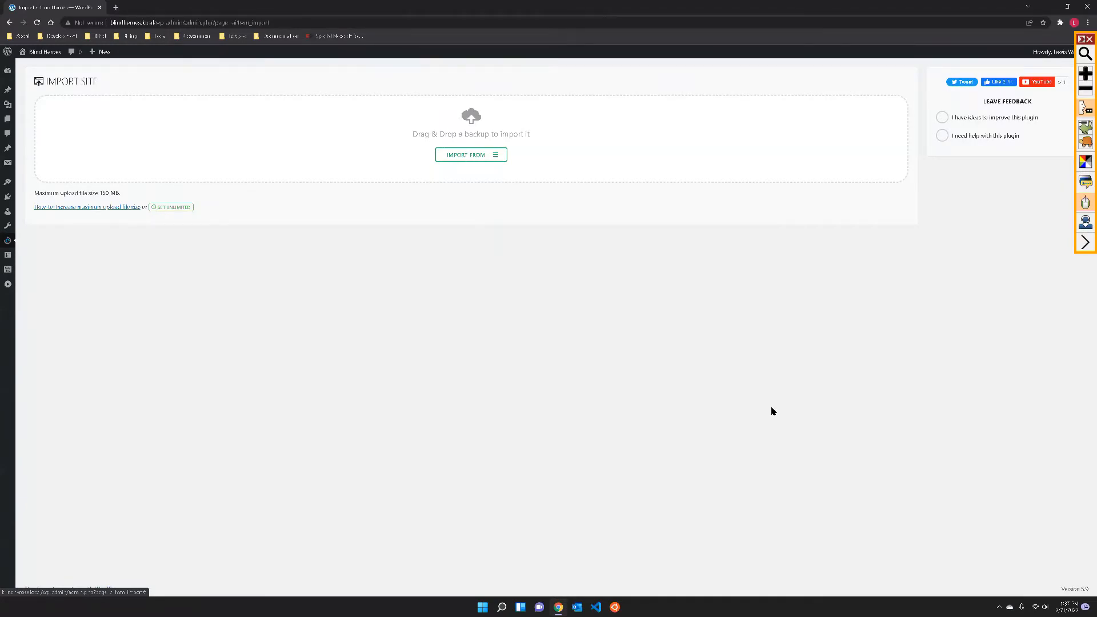
key("Tab")
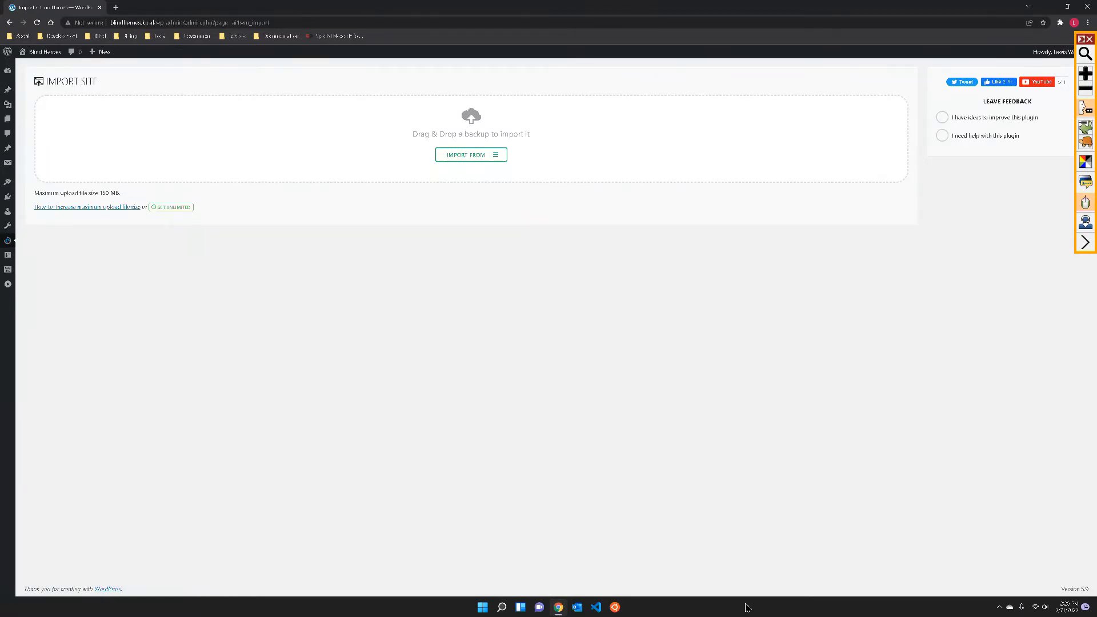
key("F5")
key("F5")
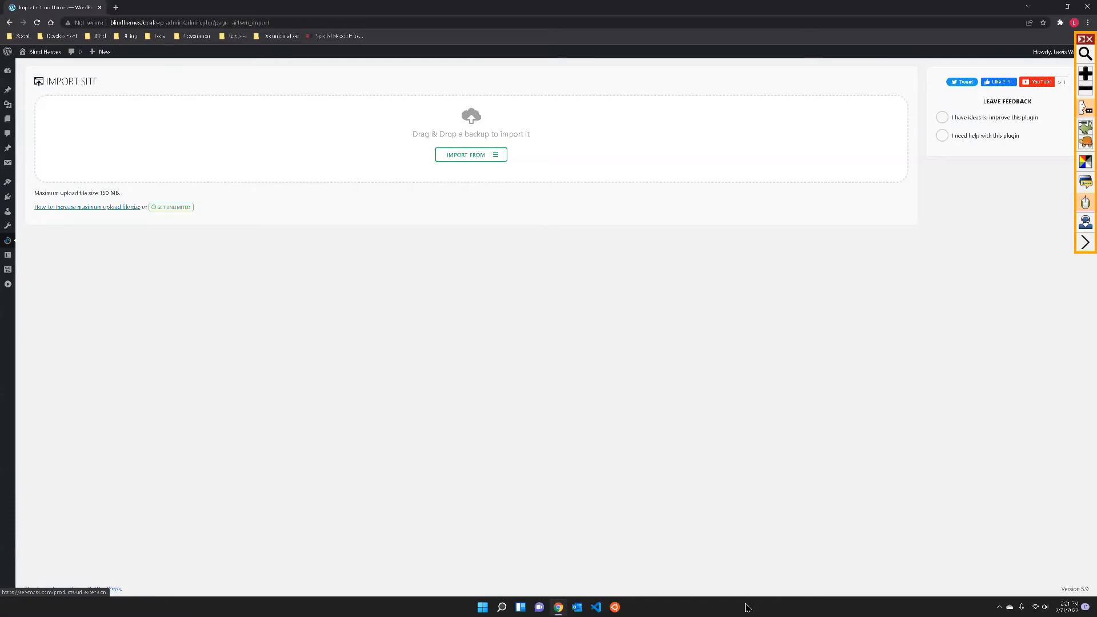
key("Tab")
key("Return")
key("Tab")
key("Tab")
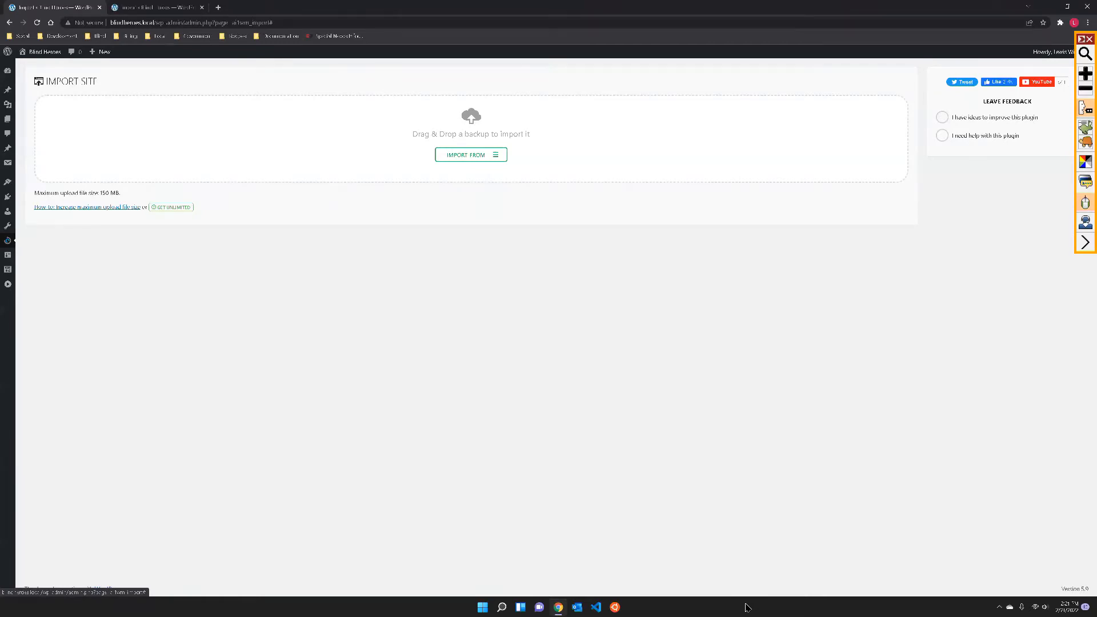
- Switch to the second browser tab with the local site's Import page and move focus into its content
key("ctrl+Tab")
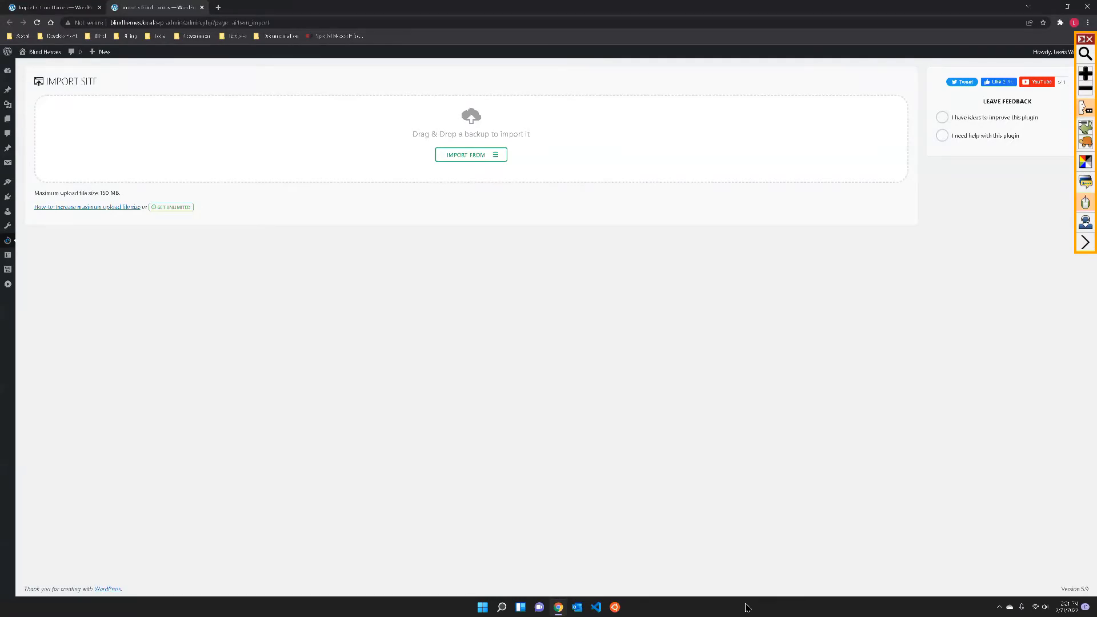
key("Tab")
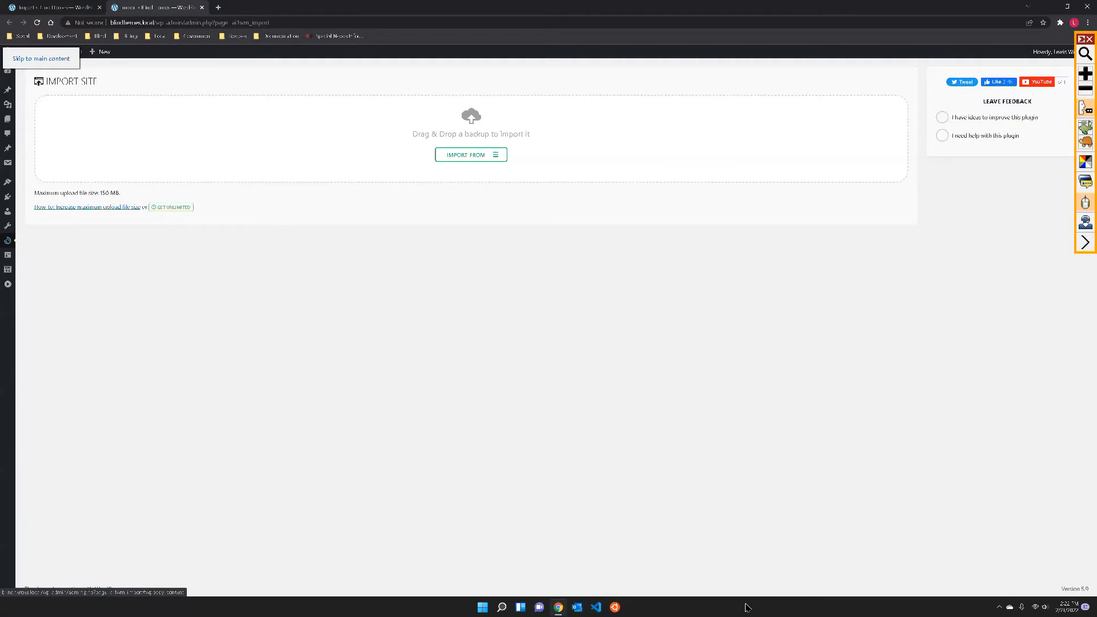
key("ctrl+l")
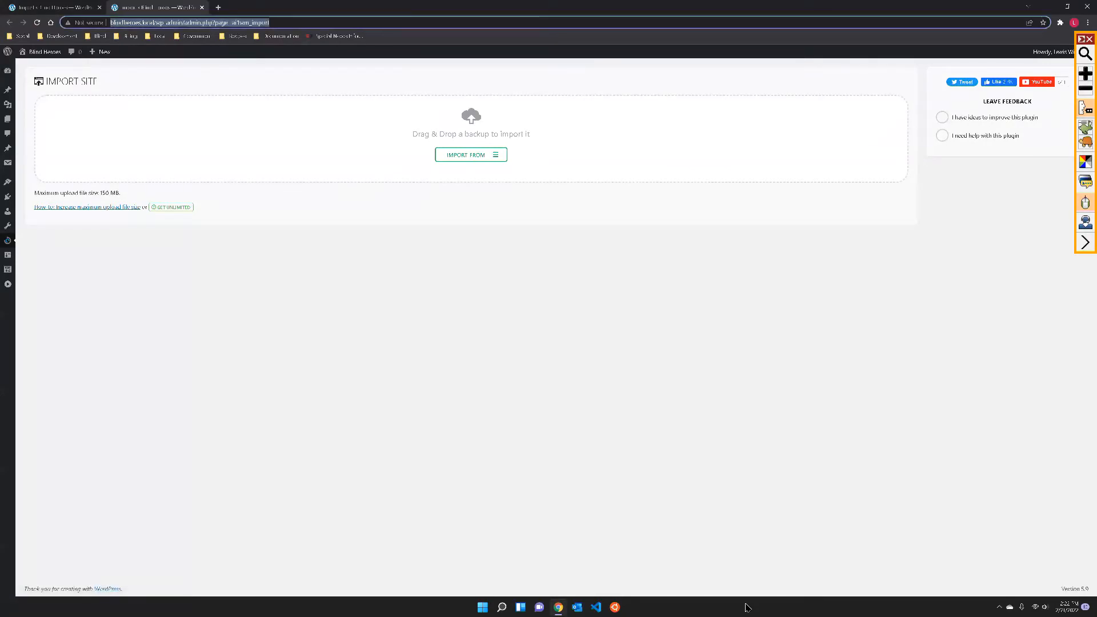
key("Tab")
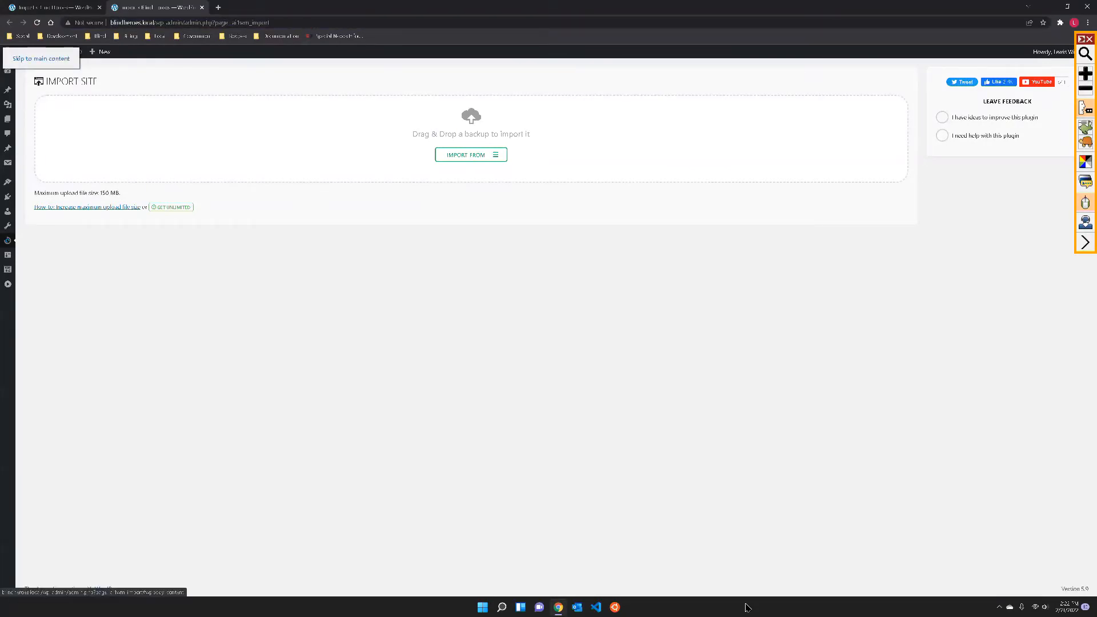
key("Tab")
key("Tab")
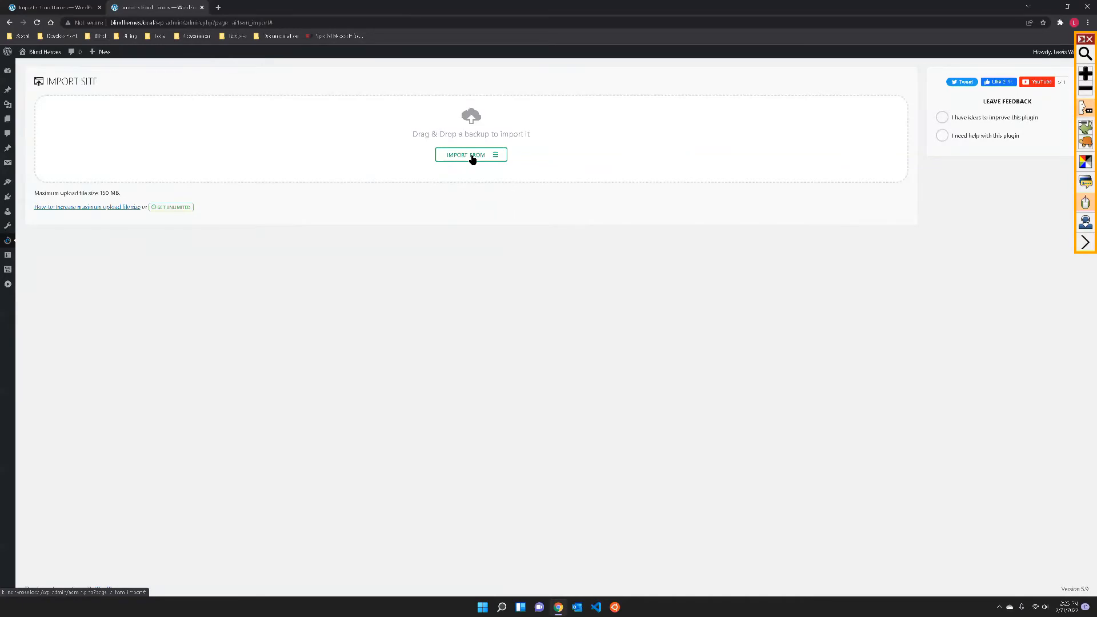
- Try to open the backup file chooser through the file-selection link in the screen reader's links list
mouse_move(4, 167)
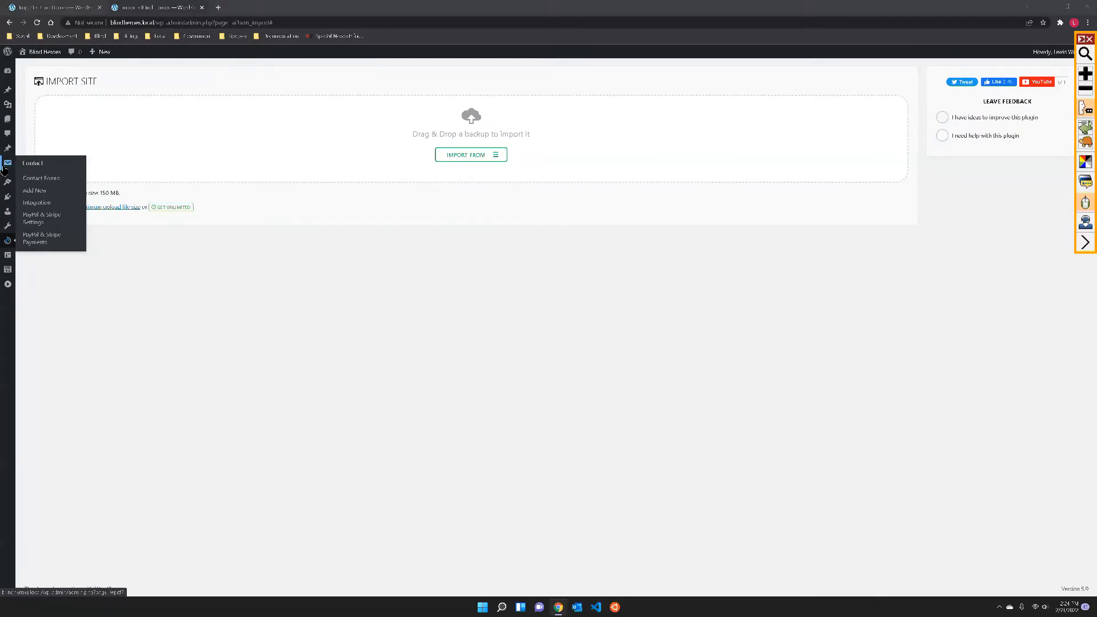
key("Insert+F7")
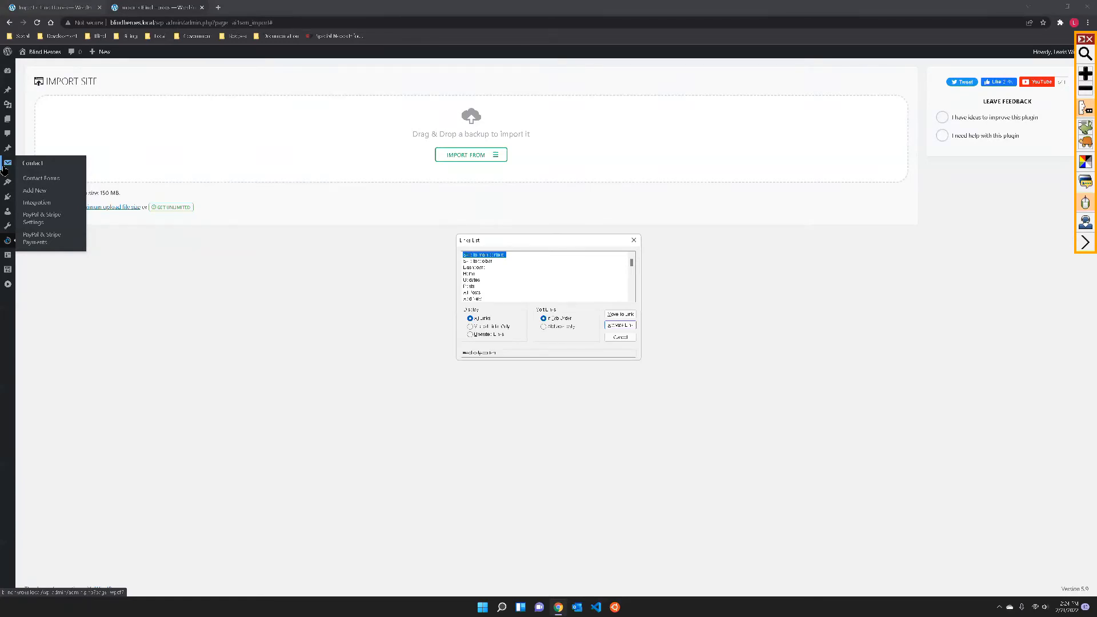
key("Down")
key("Down")
key("Down")
key("Down")
key("u")
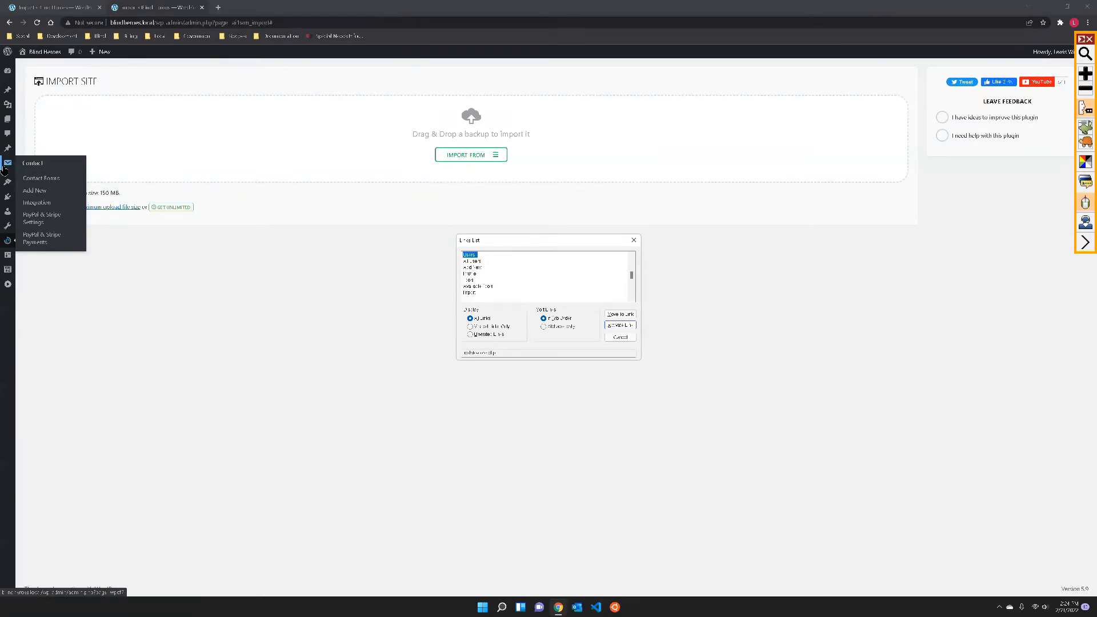
key("u")
key("Down")
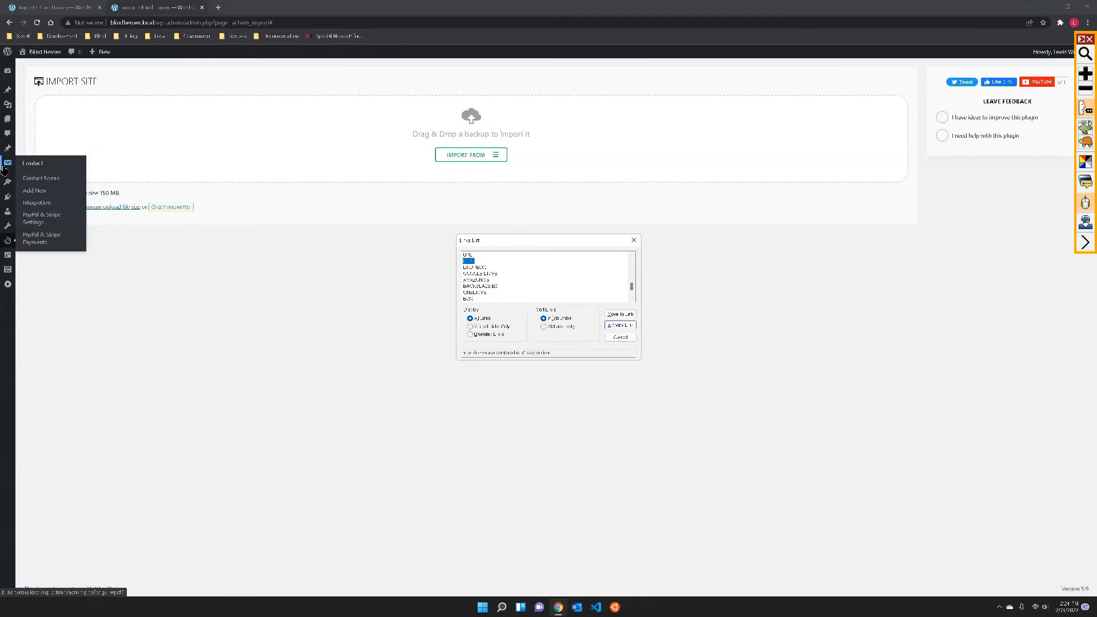
key("Up")
key("Up")
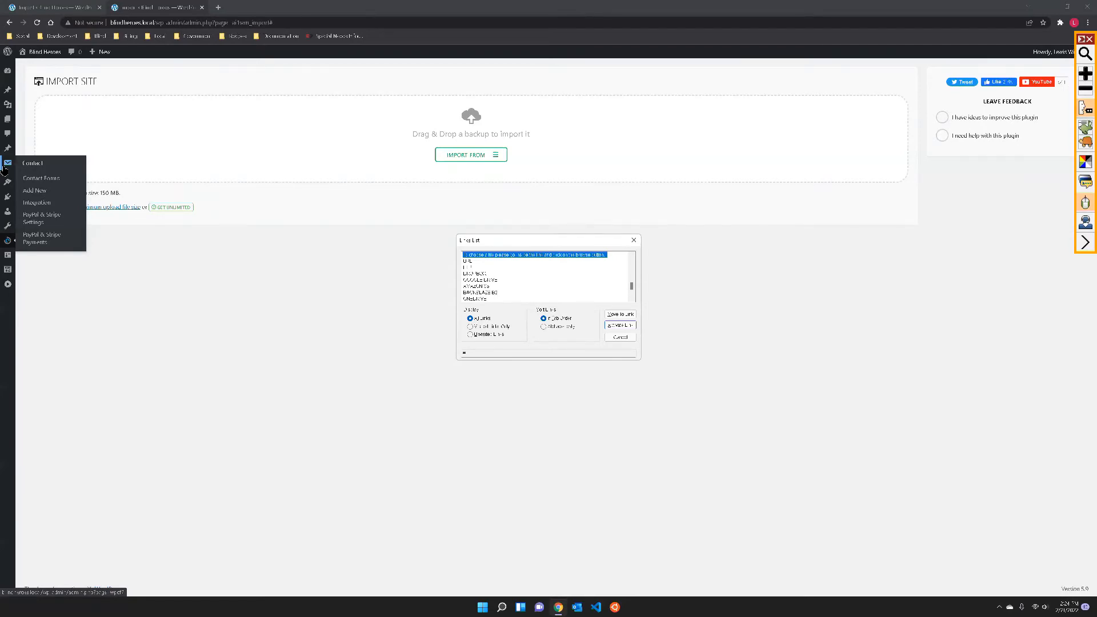
key("Return")
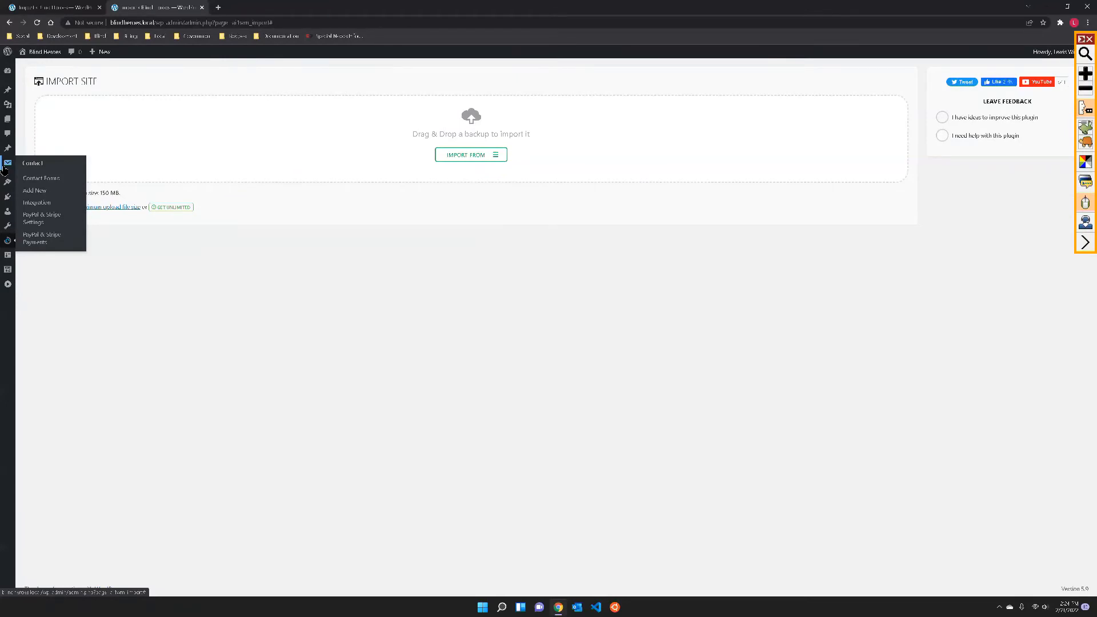
left_click(4, 168)
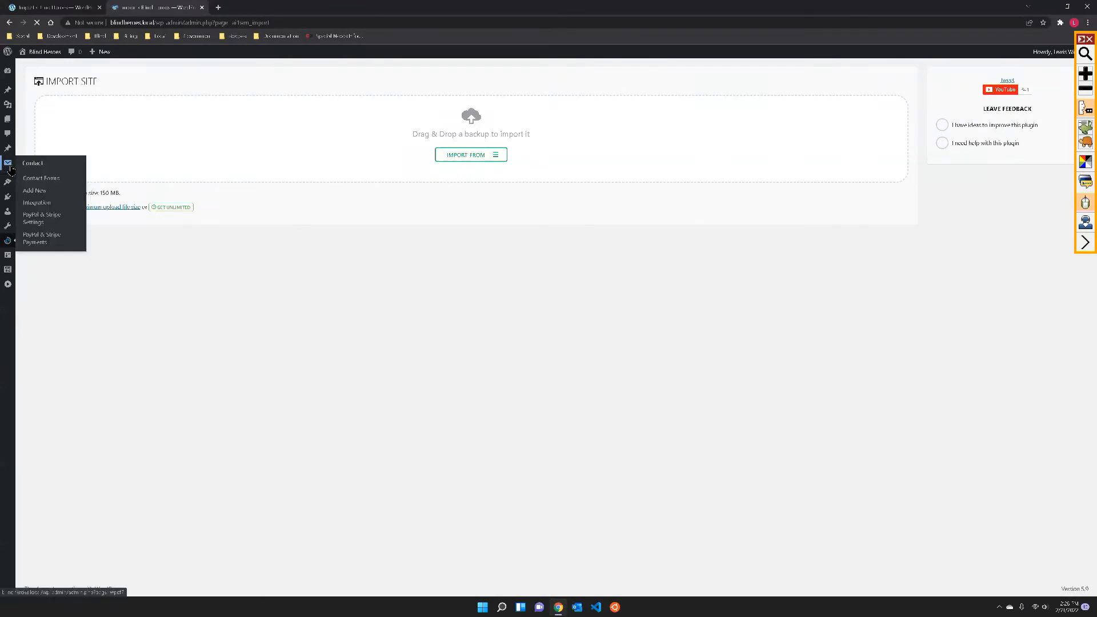
mouse_move(17, 182)
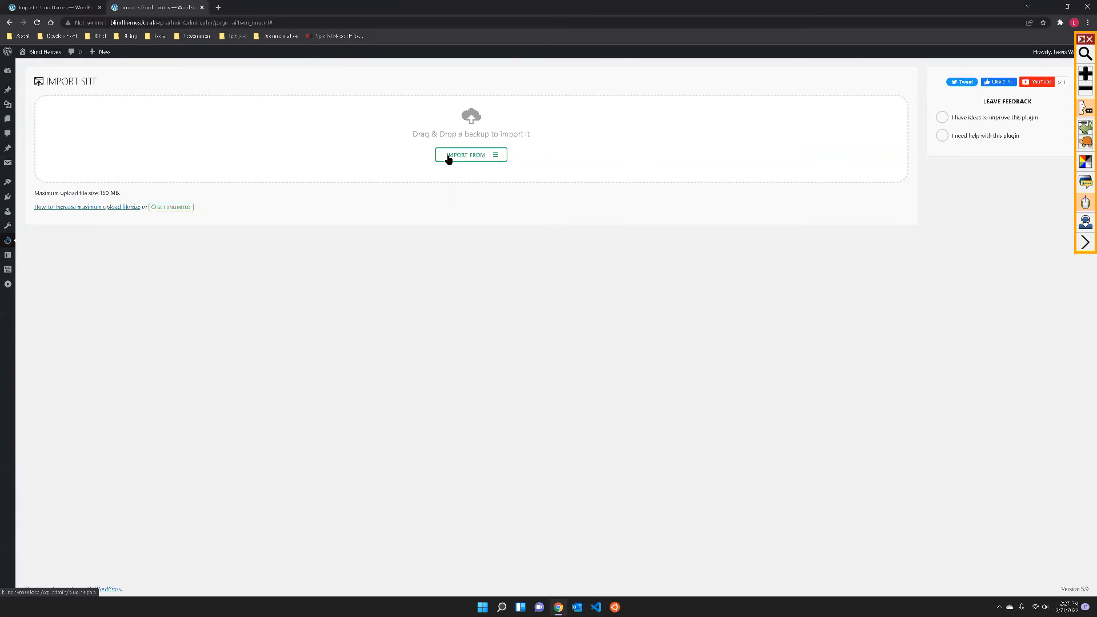
- Expand the Import From options and choose File as the import source
left_click(448, 158)
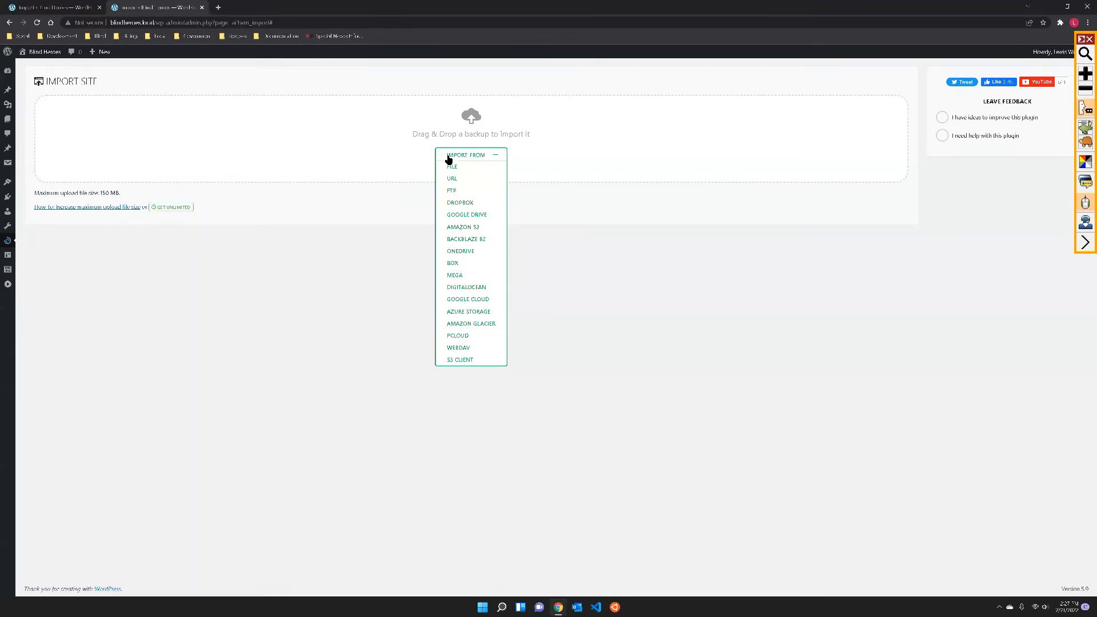
key("Tab")
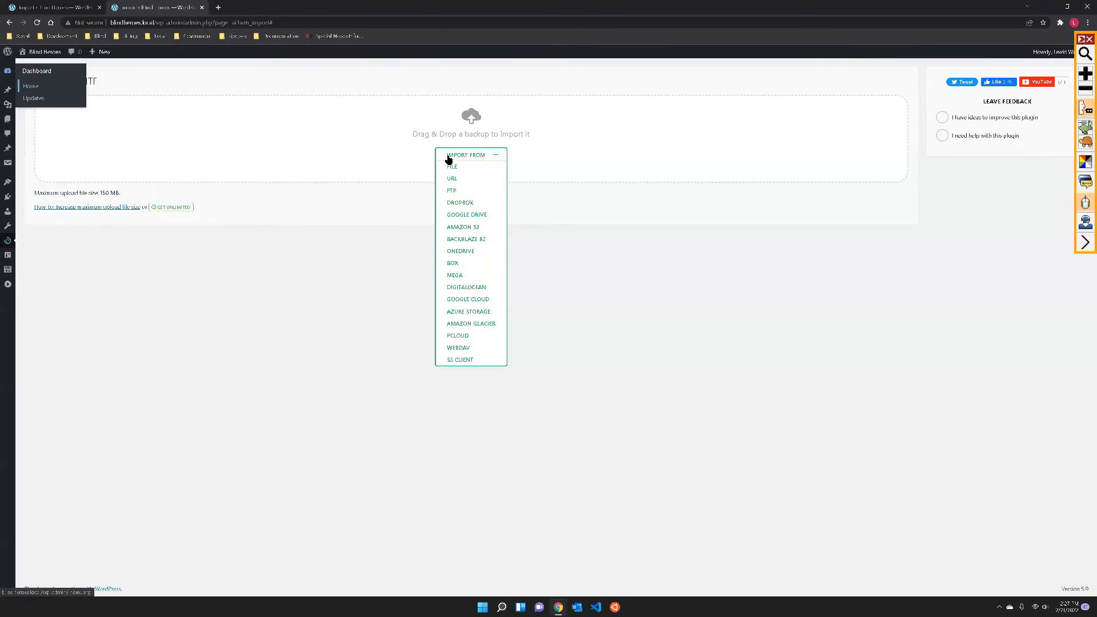
key("Tab")
key("Tab")
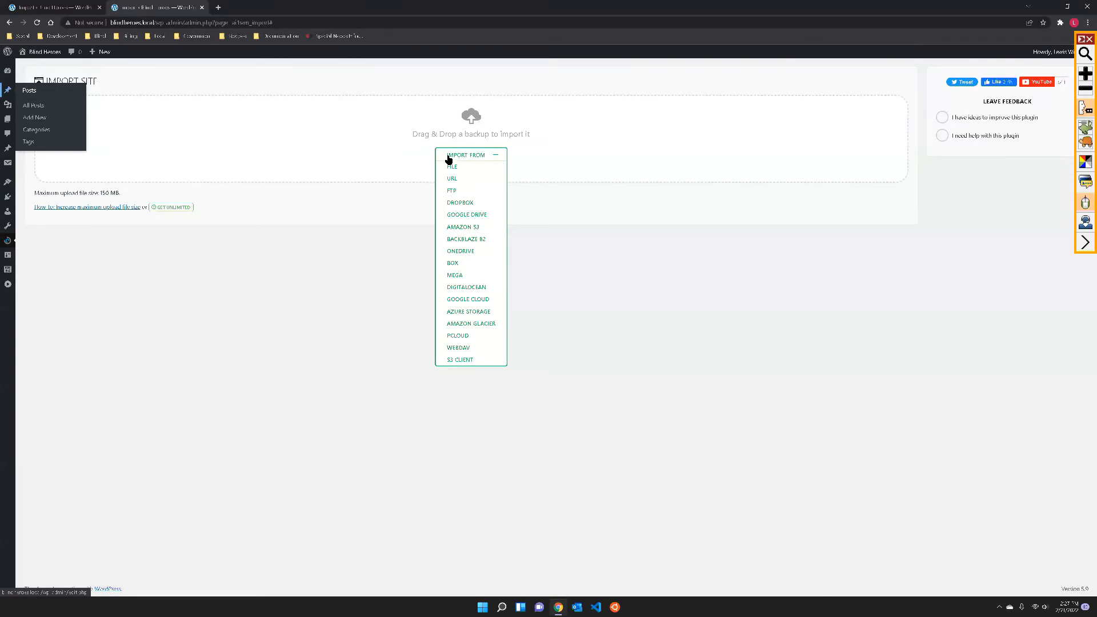
key("Tab")
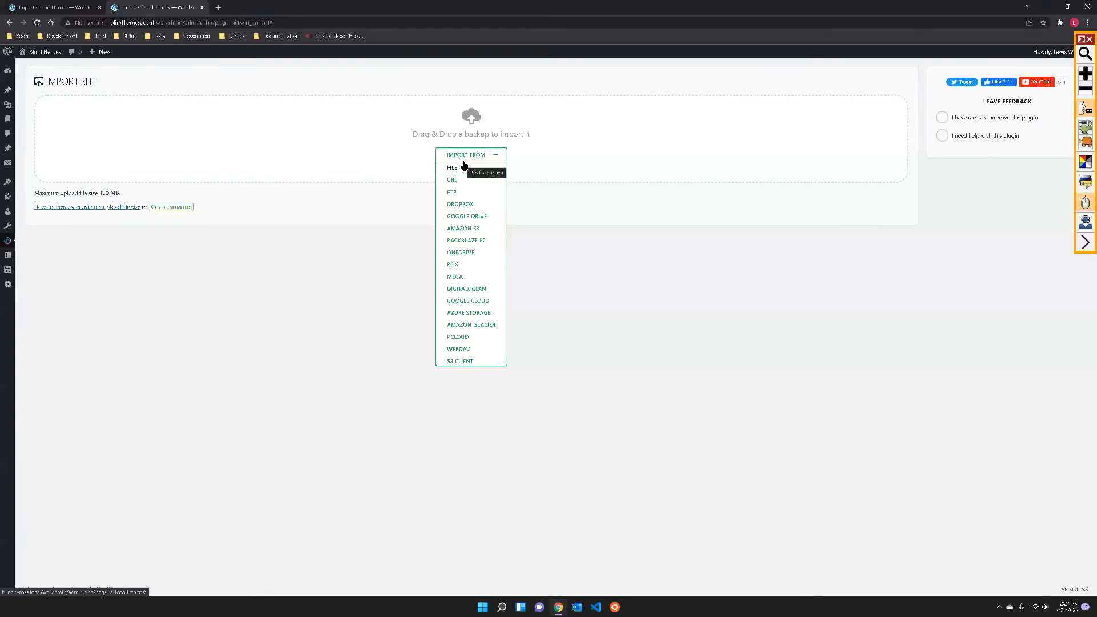
left_click(464, 165)
left_click(477, 172)
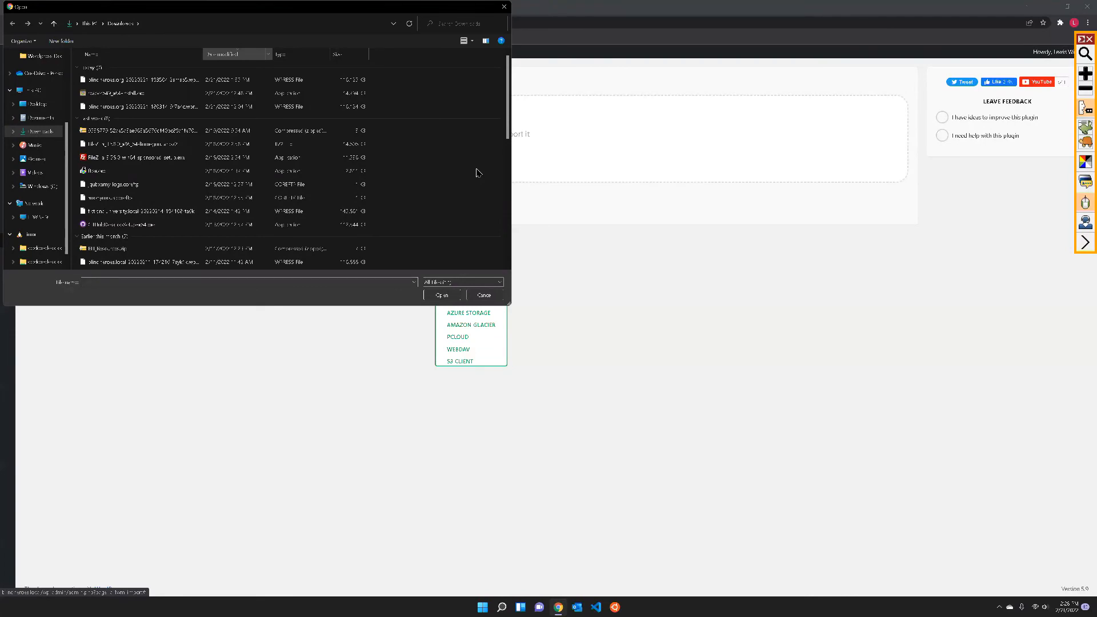
- Select the newest blindheroes.org WPRESS backup in the Downloads folder and open it for import
key("Tab")
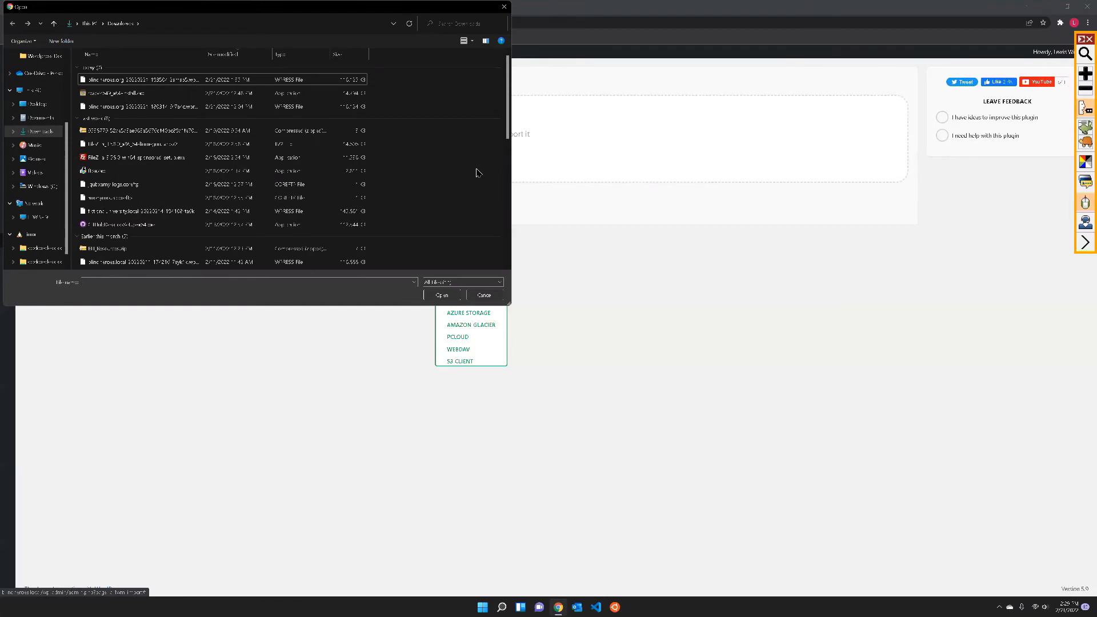
key("Down")
key("Up")
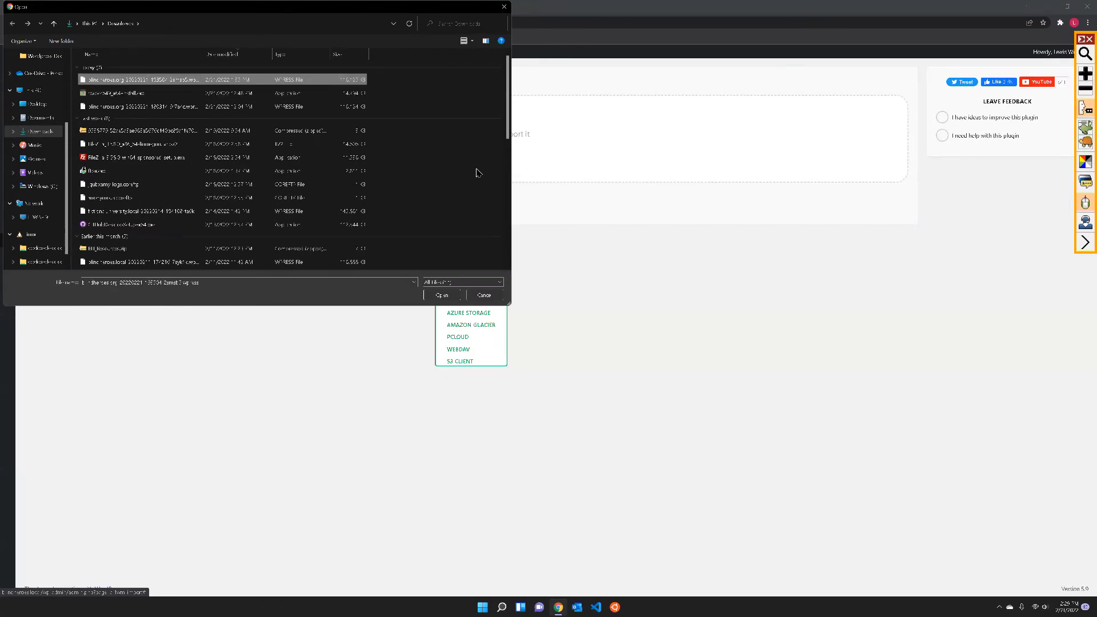
key("Return")
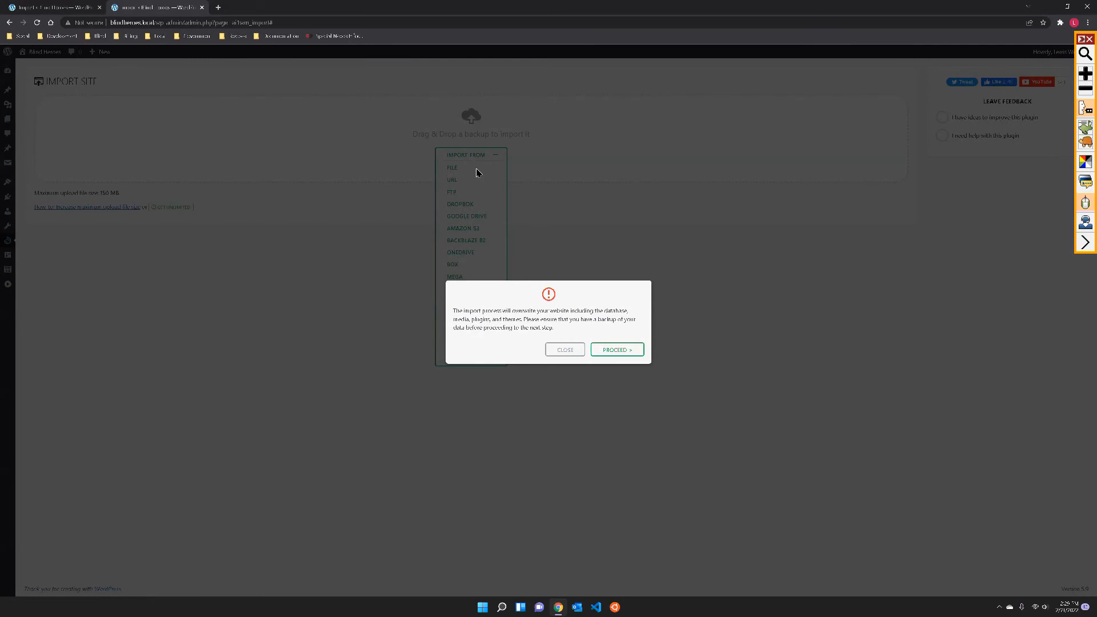
- Proceed with the import, accepting that it overwrites the local site's database, media, plugins and themes
key("Tab")
key("Tab")
key("Return")
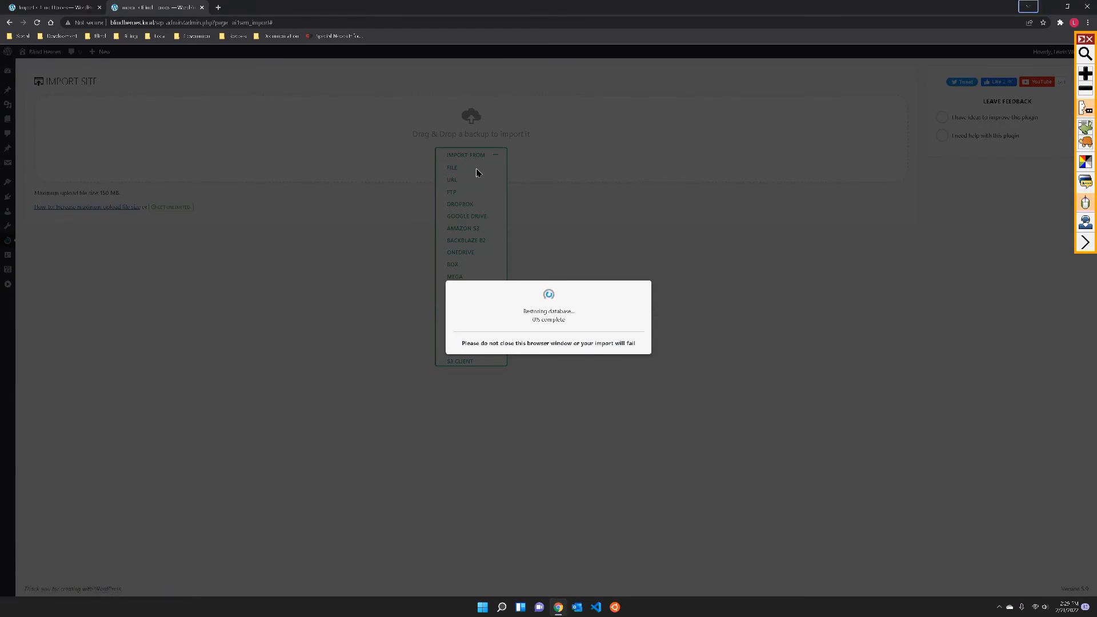
key("Tab")
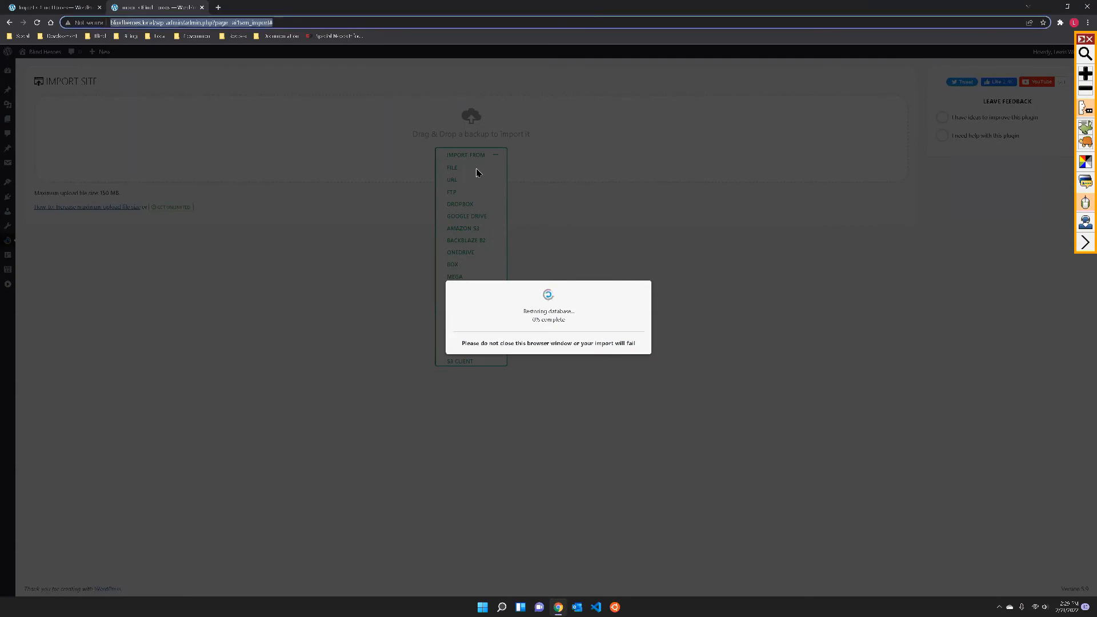
key("Tab")
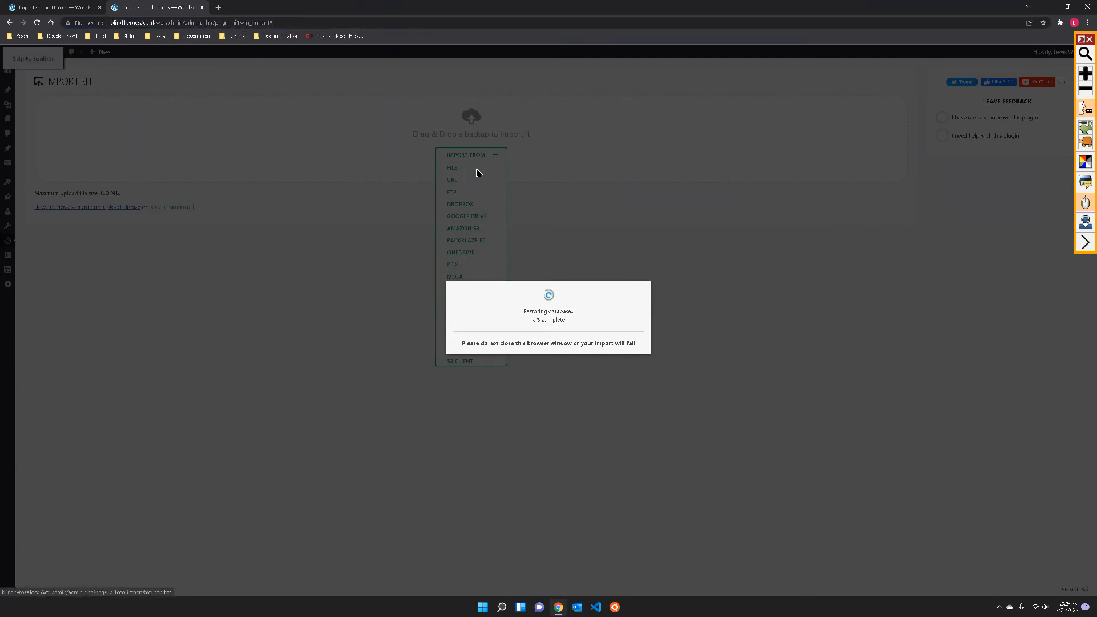
key("Tab")
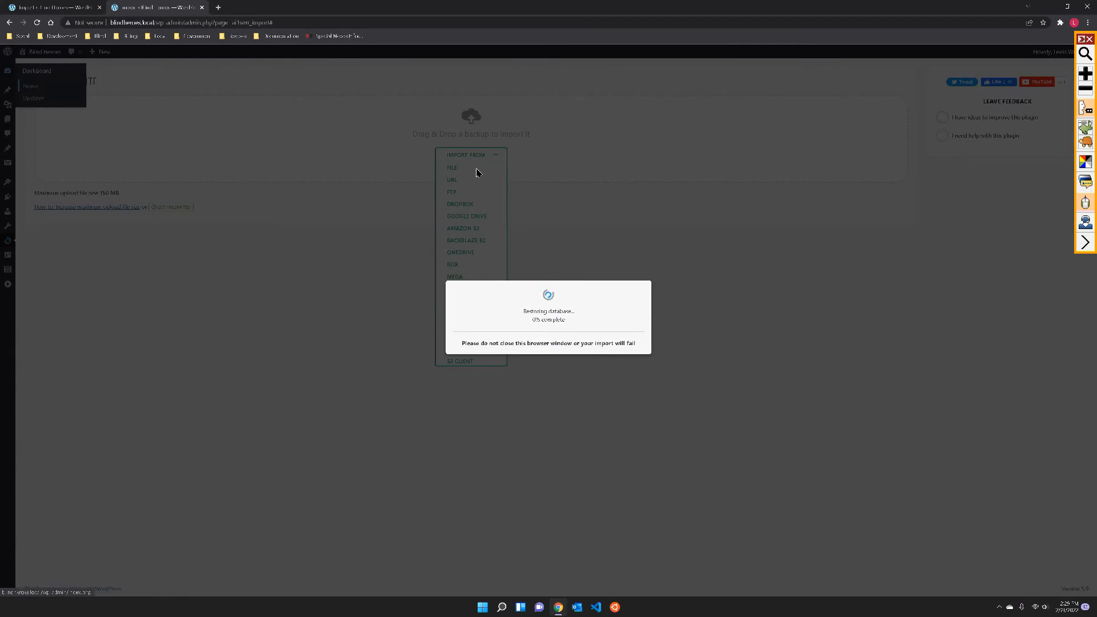
key("Tab")
key("Tab")
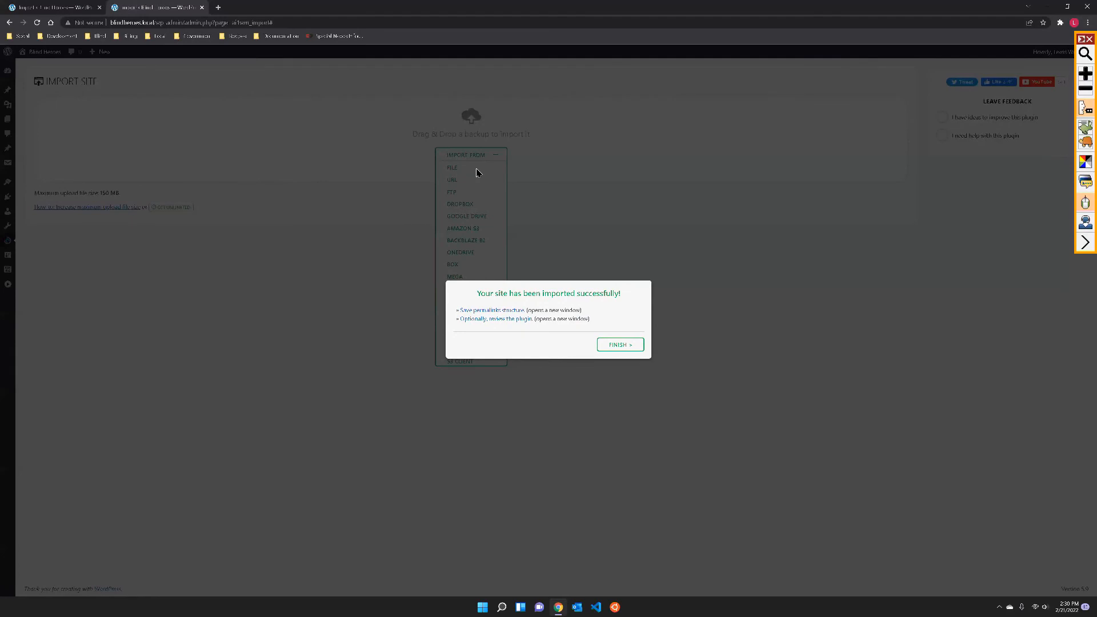
- Open the Save permalinks structure link and log in to the local site with the admin username and saved password
key("Tab")
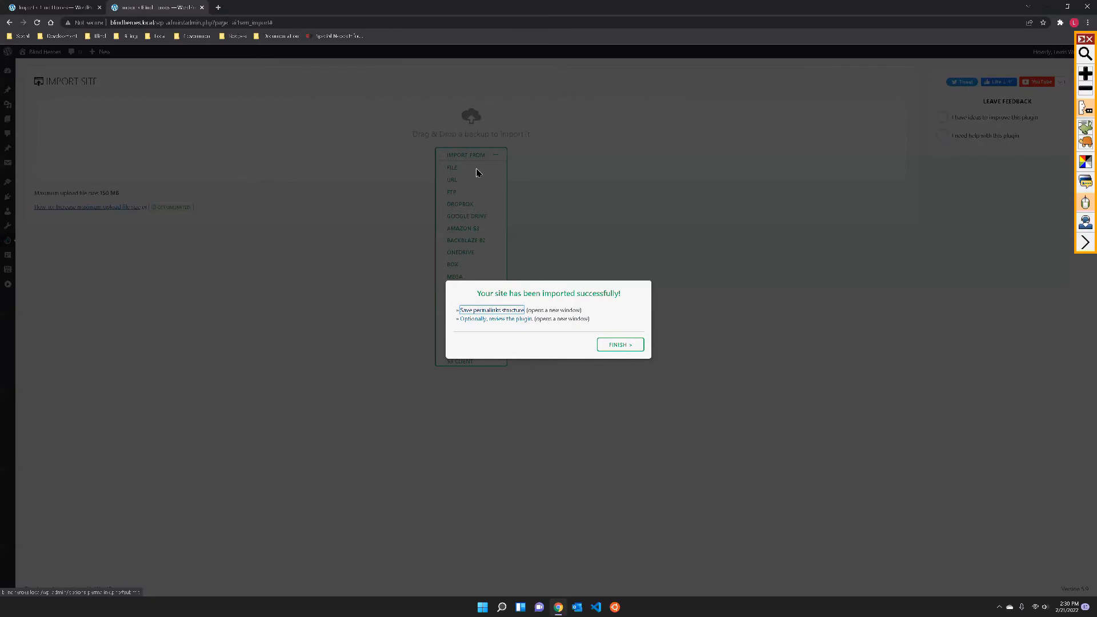
key("Return")
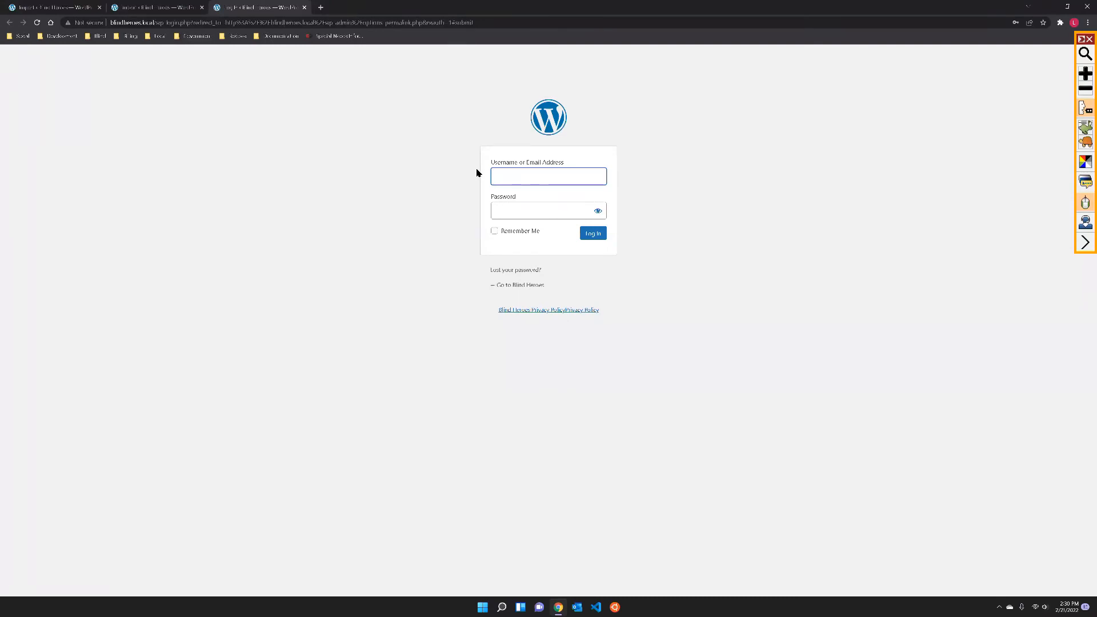
type("lwadmin")
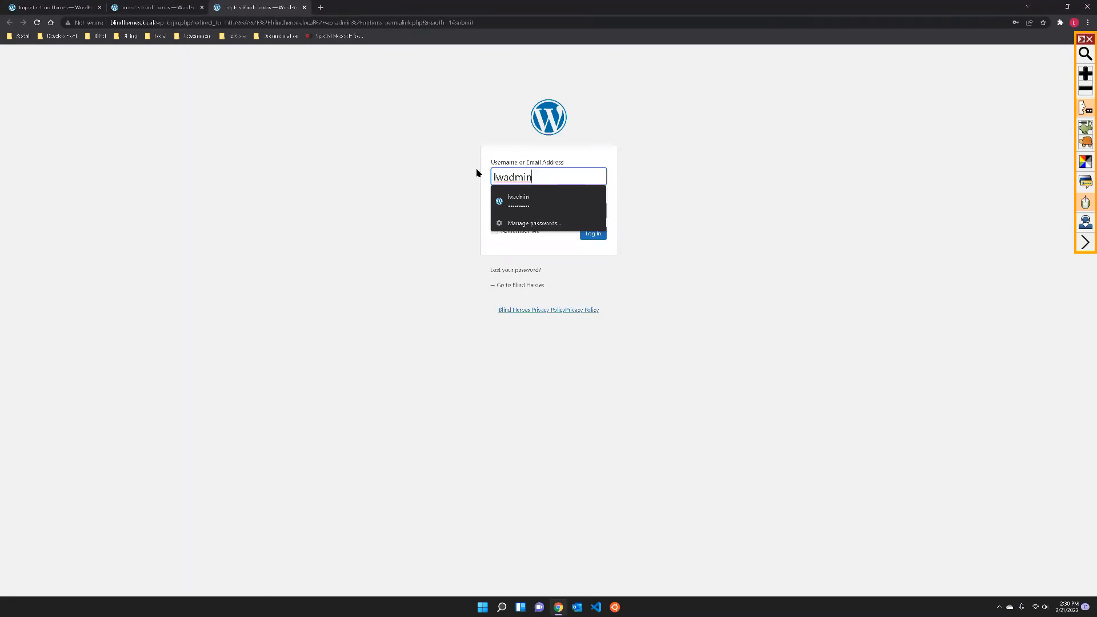
key("Tab")
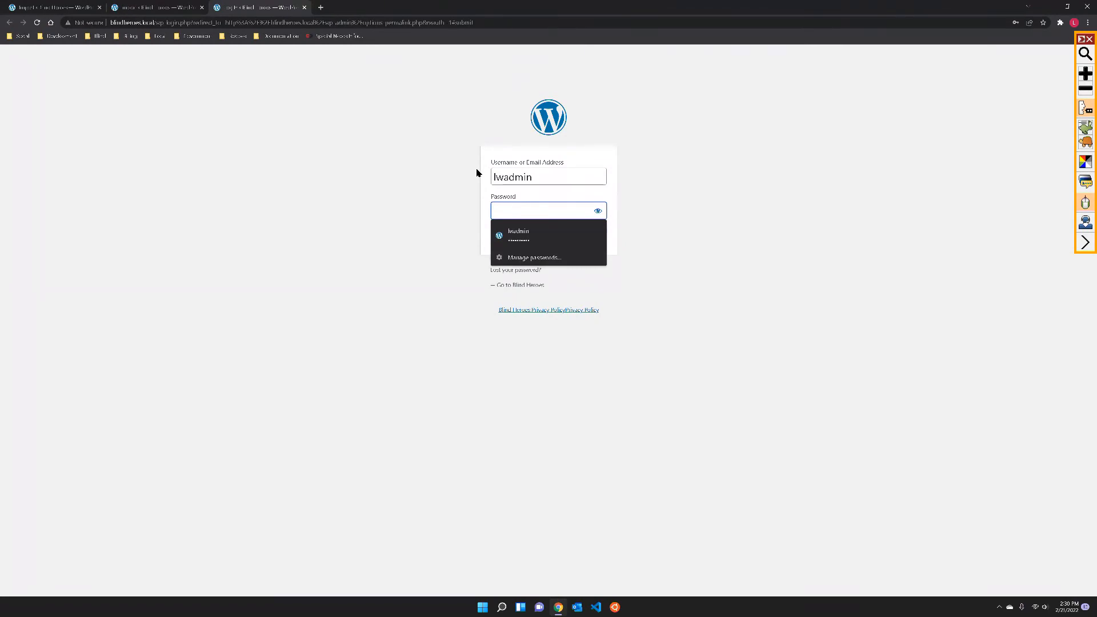
key("Down")
key("Return")
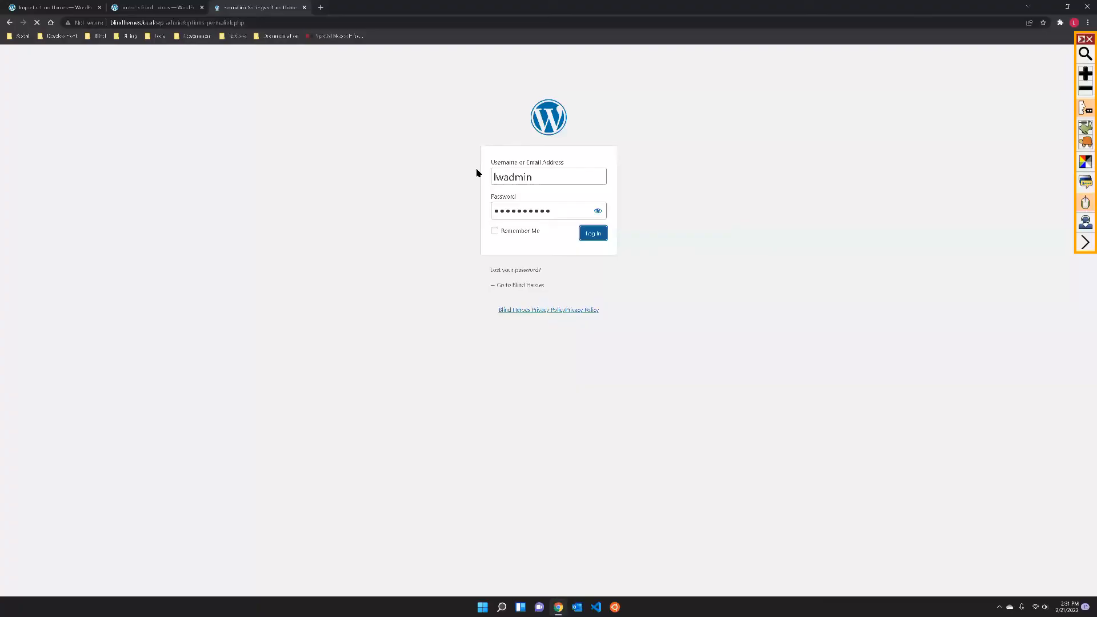
- Submit the admin login and save the permalink settings, keeping the custom structure /%category%/%postname%/
key("Return")
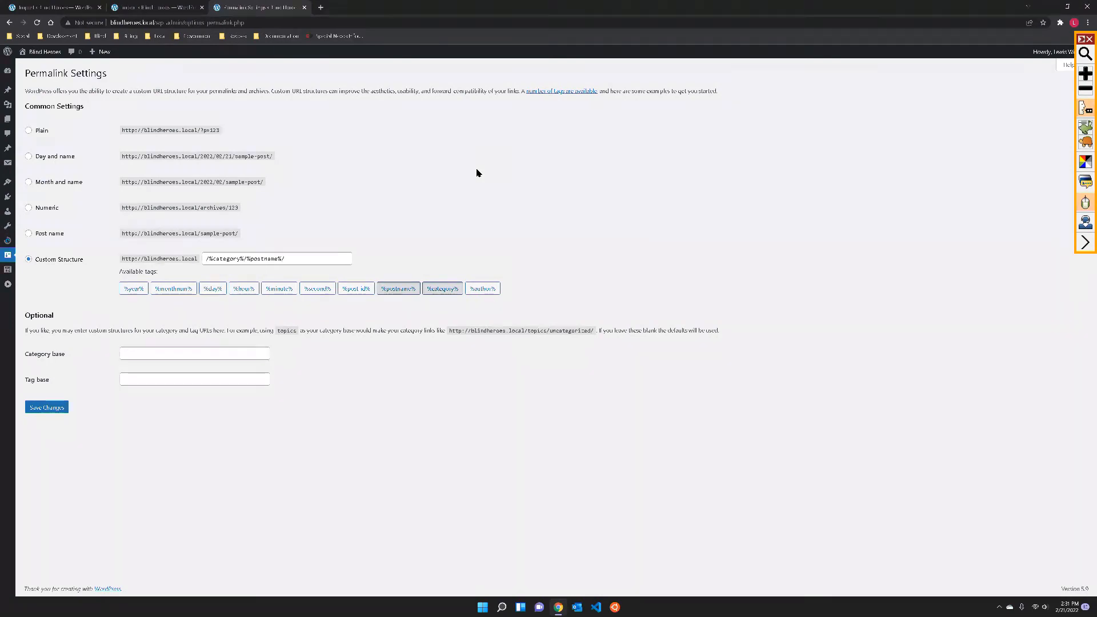
key("Return")
- Shorten the page address to blindheroes.local to load the site's home page, and open its Blog page
key("ctrl+l")
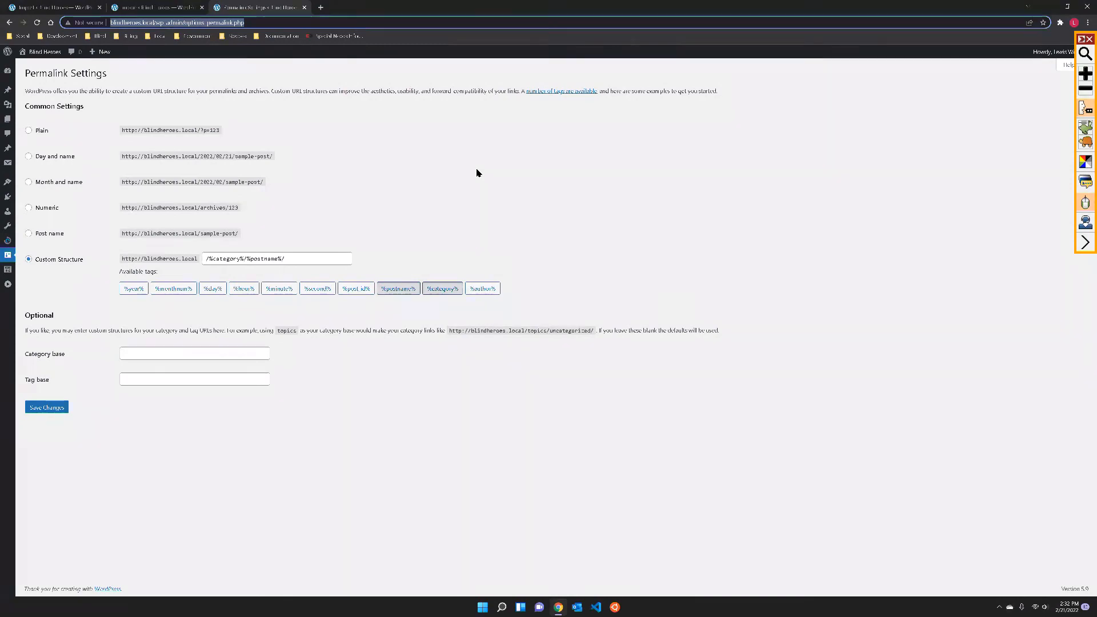
key("End")
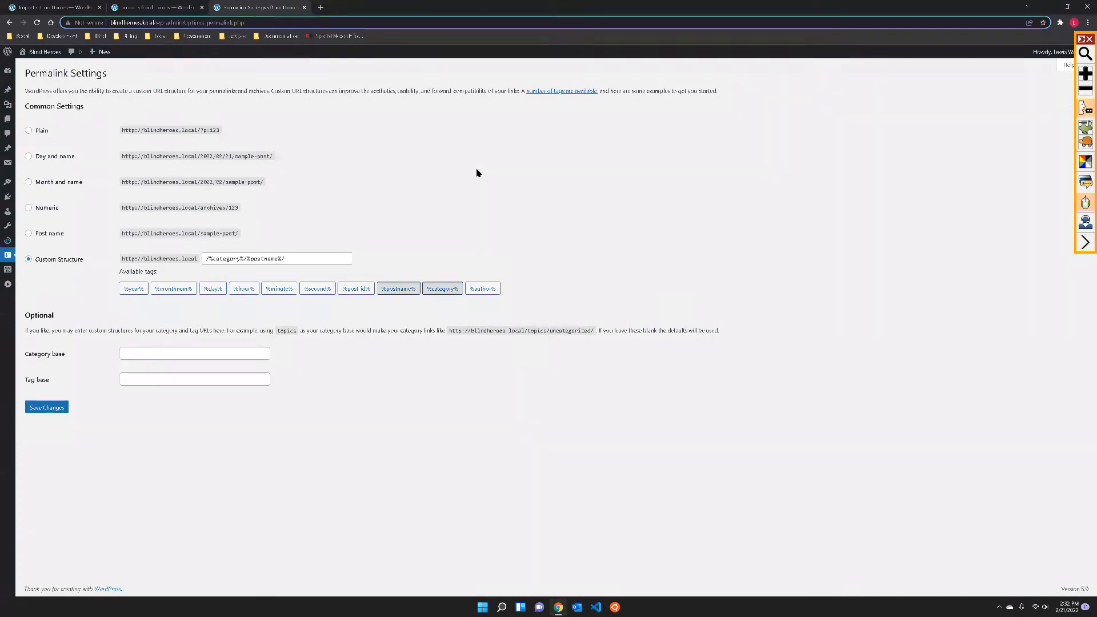
key("ctrl+shift+Left")
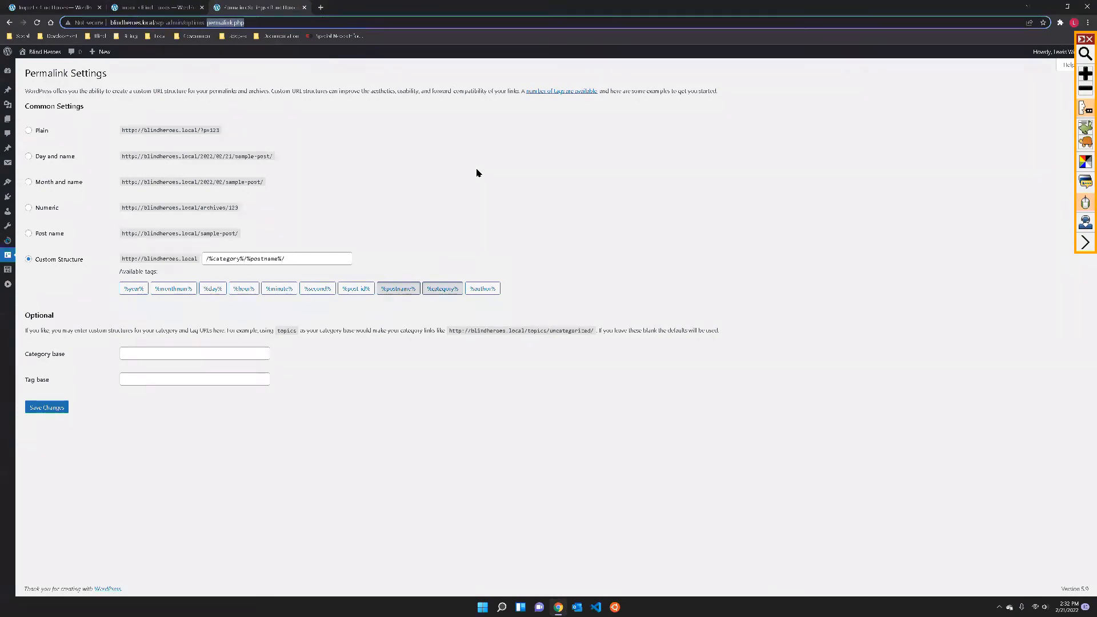
key("ctrl+shift+Left")
key("ctrl+shift+Left")
key("ctrl+shift+Left")
key("BackSpace")
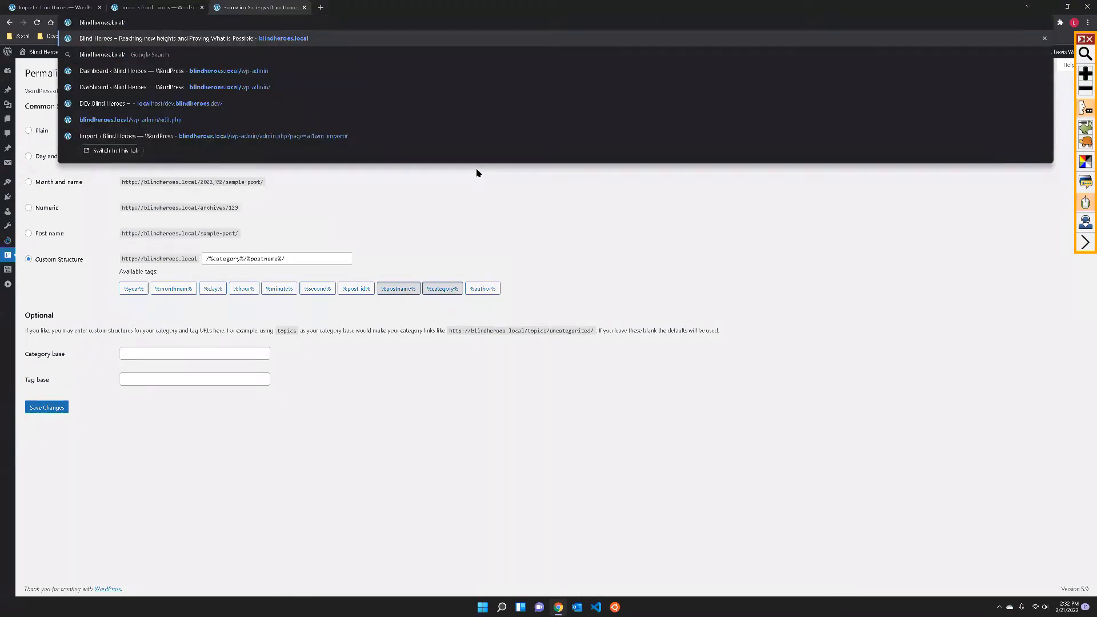
key("Return")
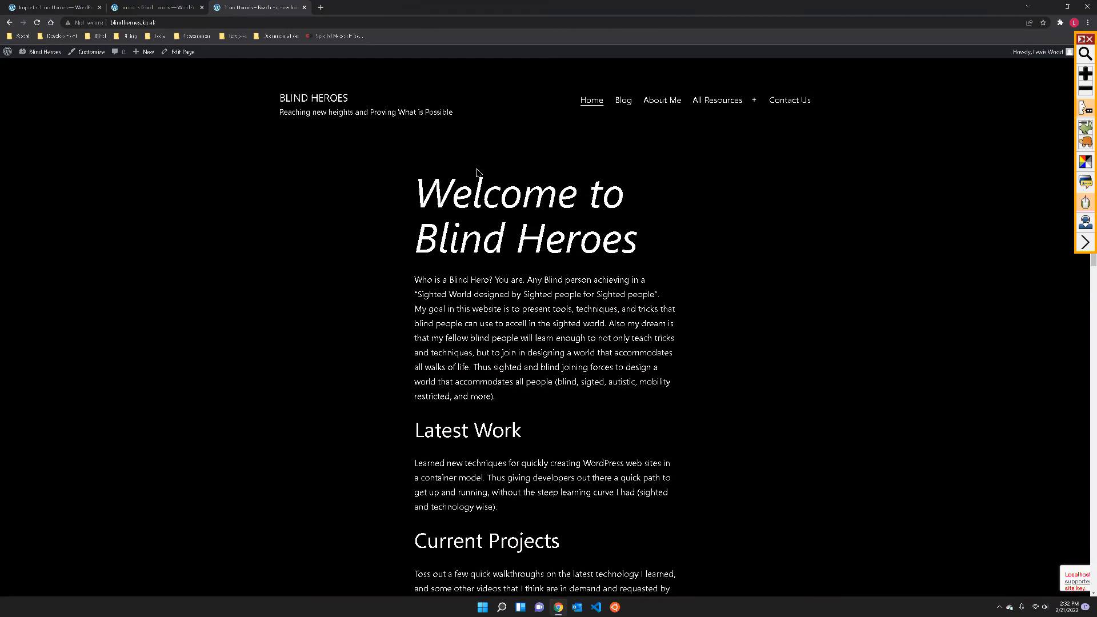
key("Return")
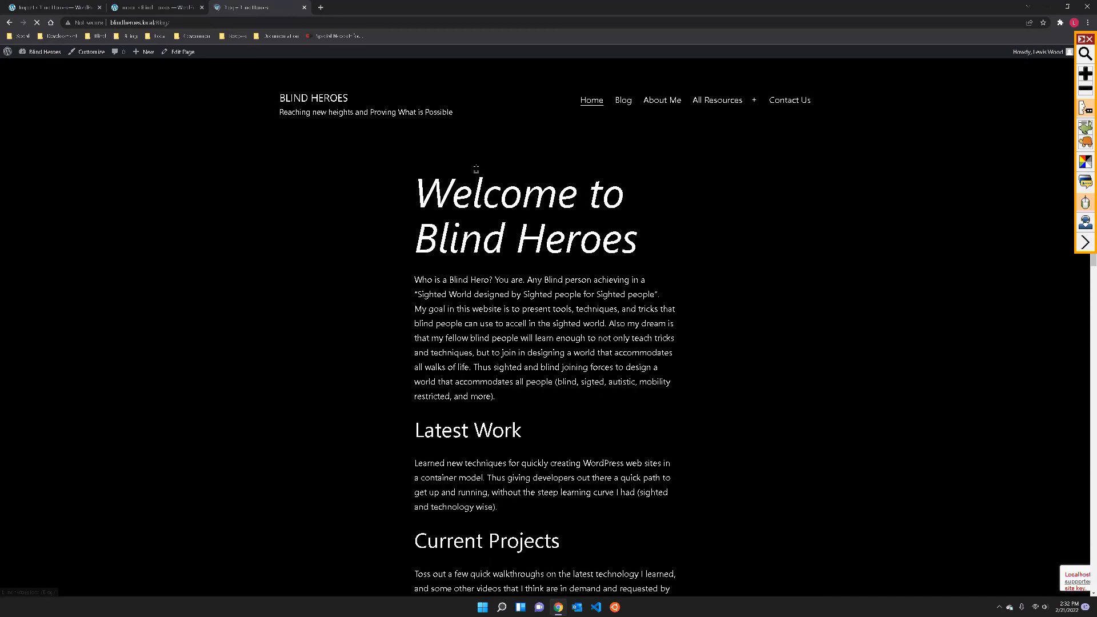